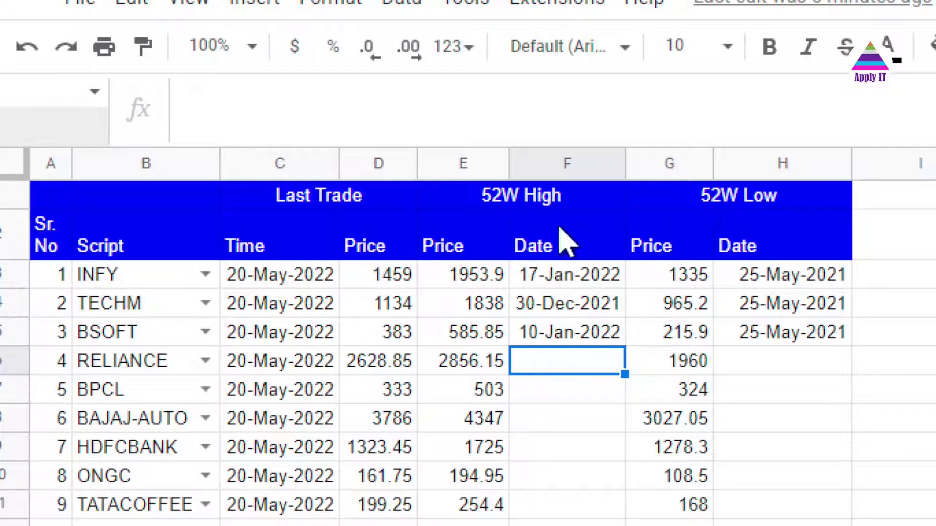
Examine the 52-week high price and date formulas, the 52-week low date formula, and the script cell for INFY in row 3
click(457, 283)
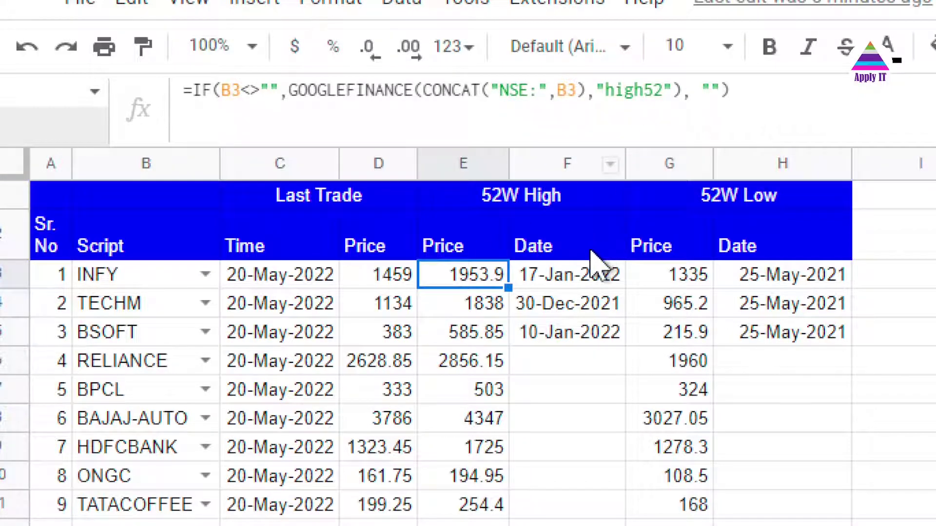
click(578, 291)
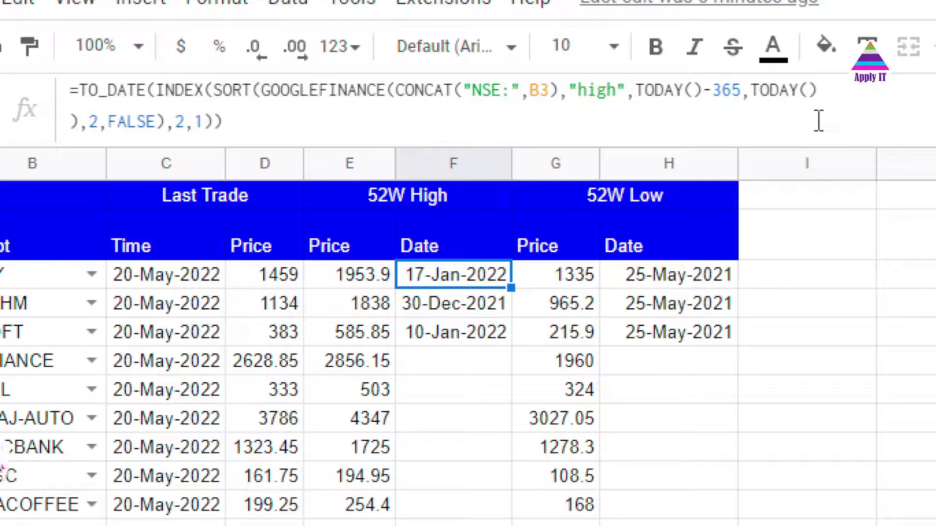
click(683, 277)
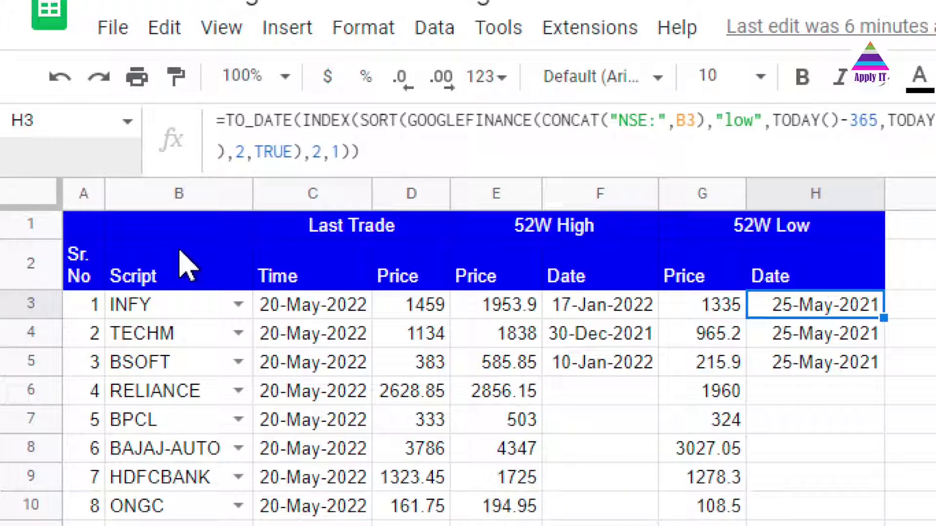
click(185, 306)
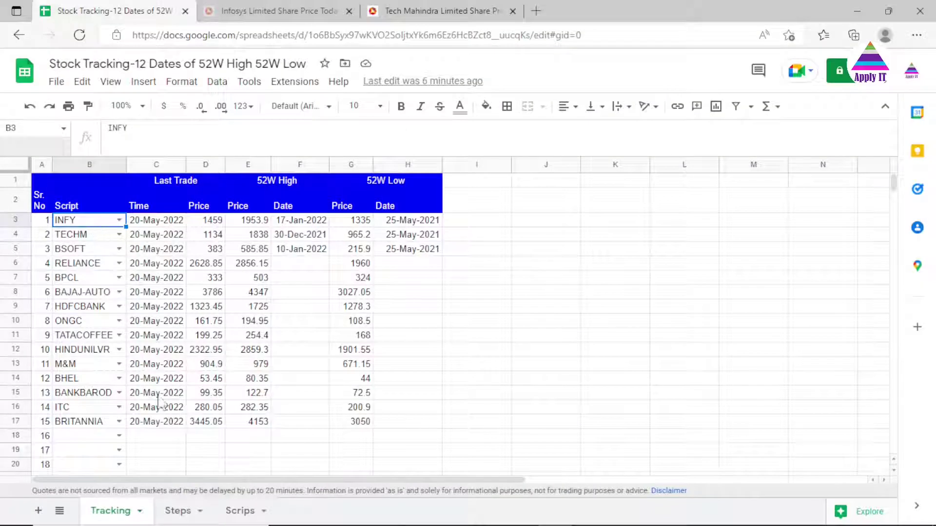
Open the Steps sheet and inspect the script in B3 and the one-year data formula in C3
click(179, 513)
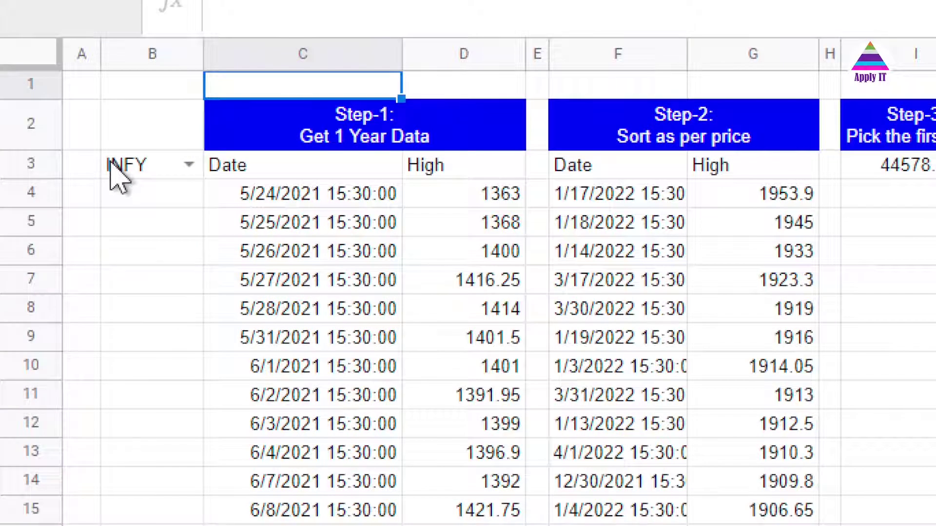
click(155, 180)
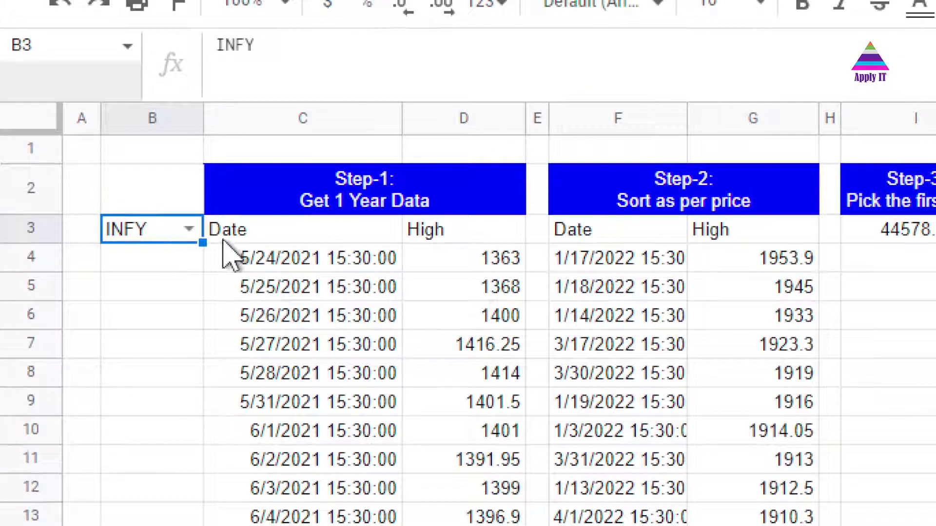
click(250, 235)
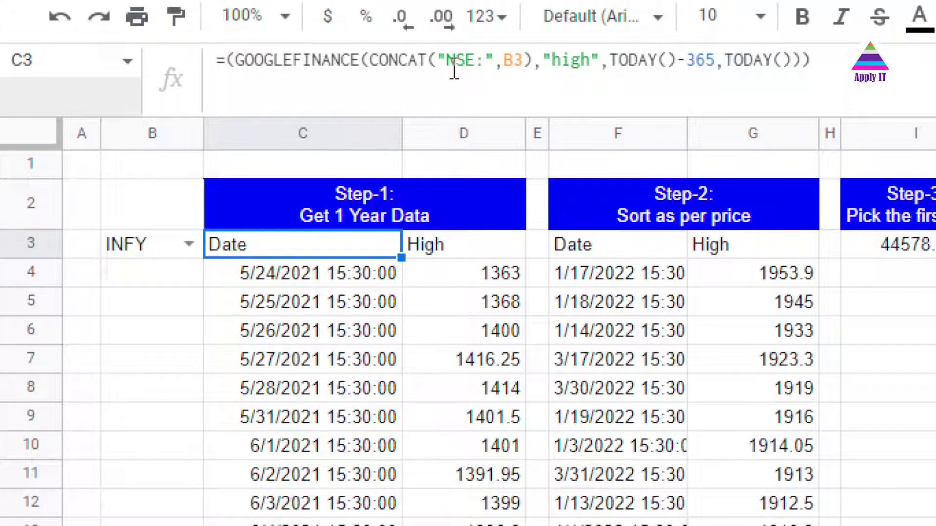
Examine the ticker, attribute, start date and end date arguments of the GOOGLEFINANCE formula in C3, leaving the formula as it is
click(429, 60)
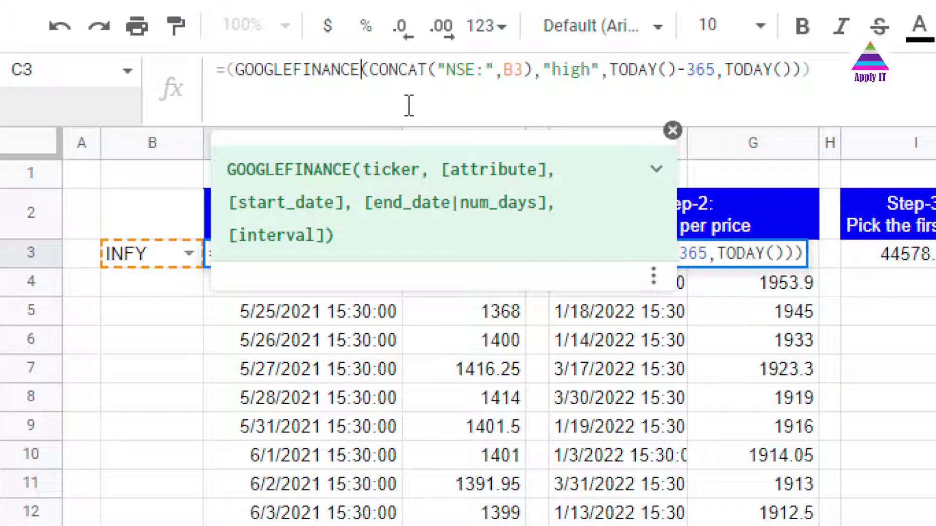
key(Right)
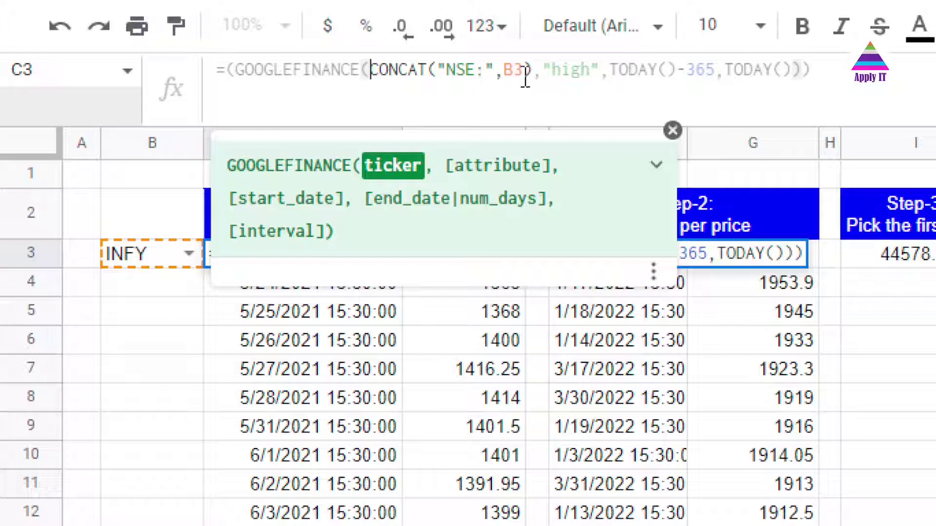
click(556, 70)
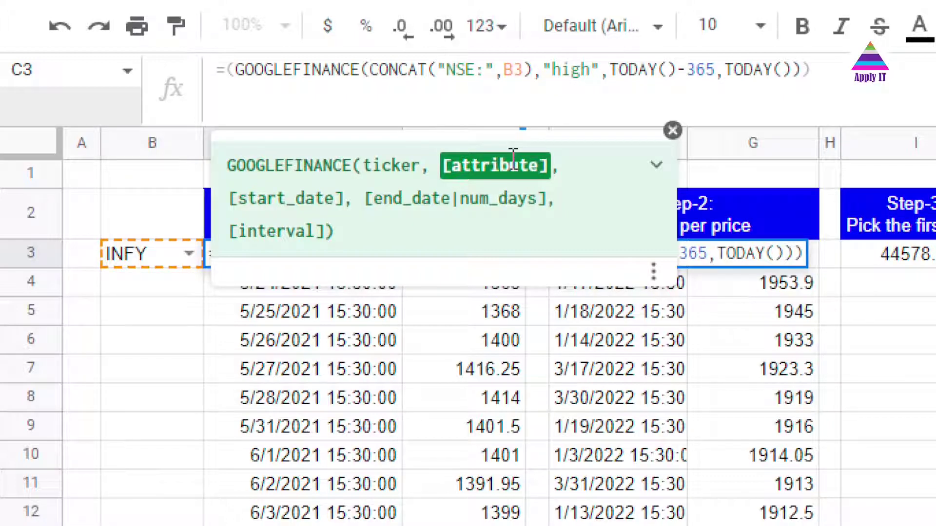
key(Right)
key(Right)
key(Right)
key(Right)
key(Right)
key(Right)
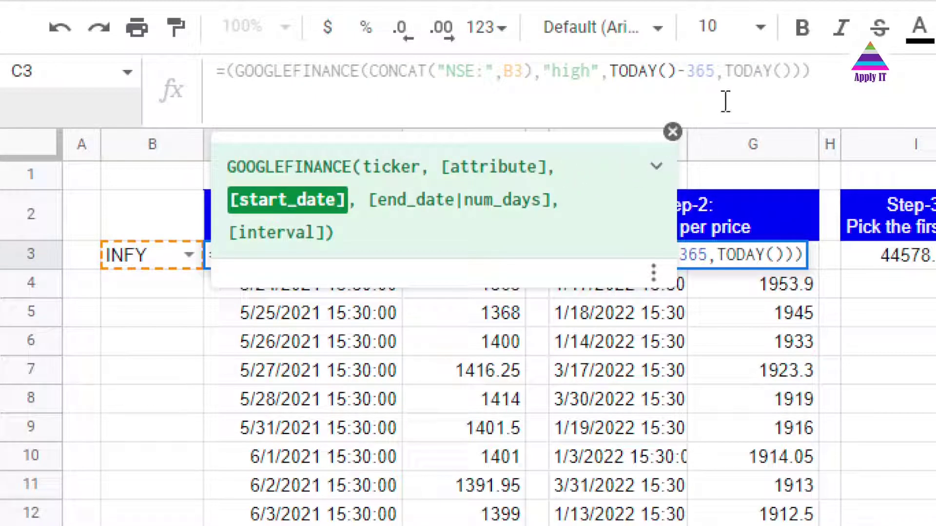
click(735, 69)
click(725, 68)
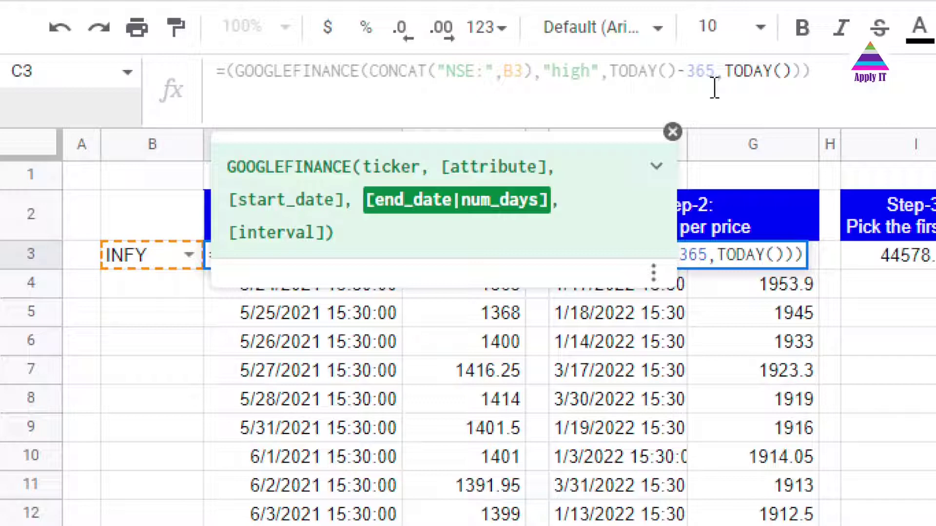
click(764, 73)
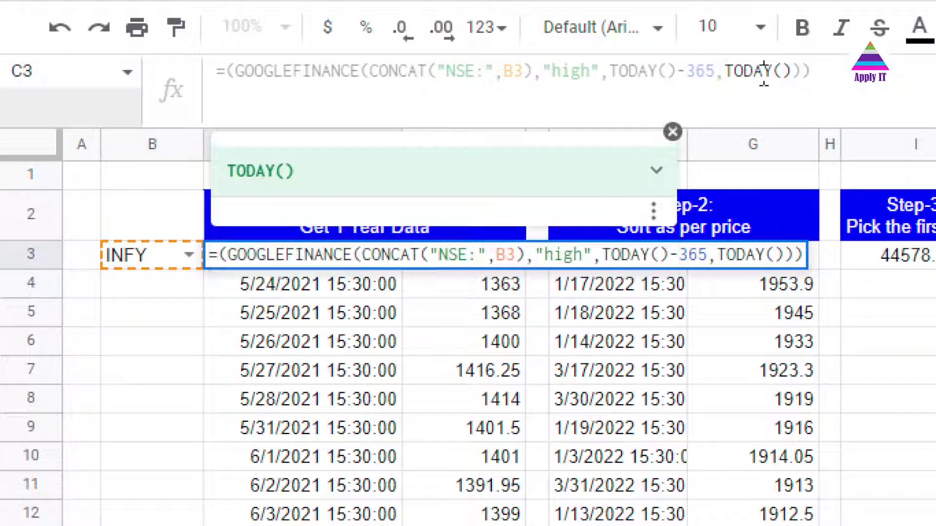
click(724, 73)
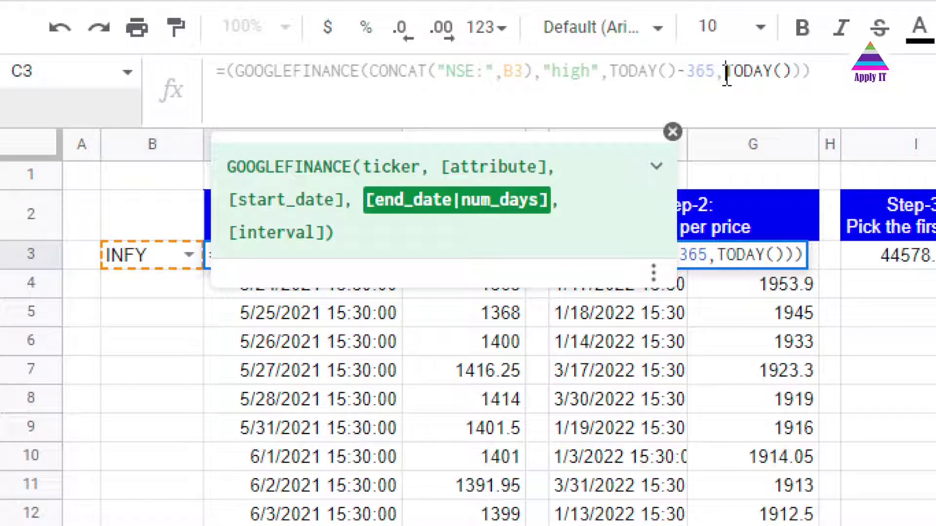
click(609, 74)
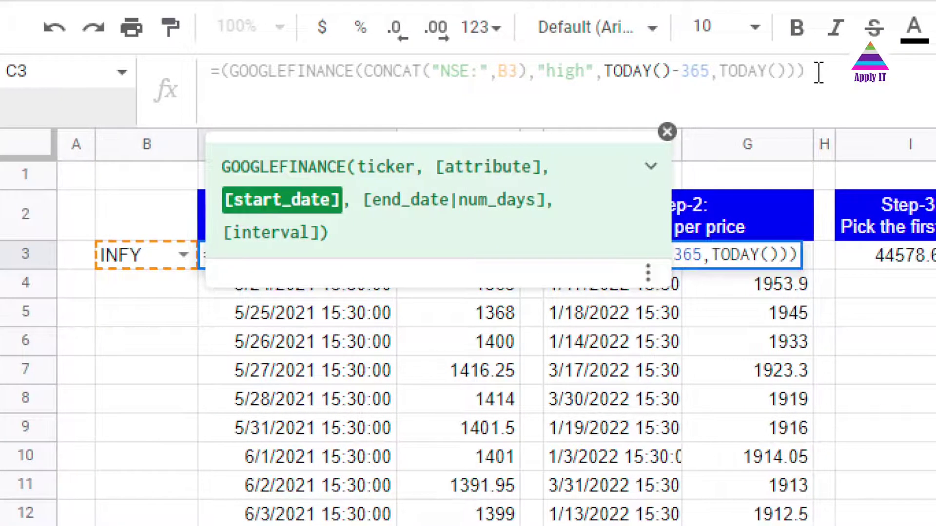
click(819, 72)
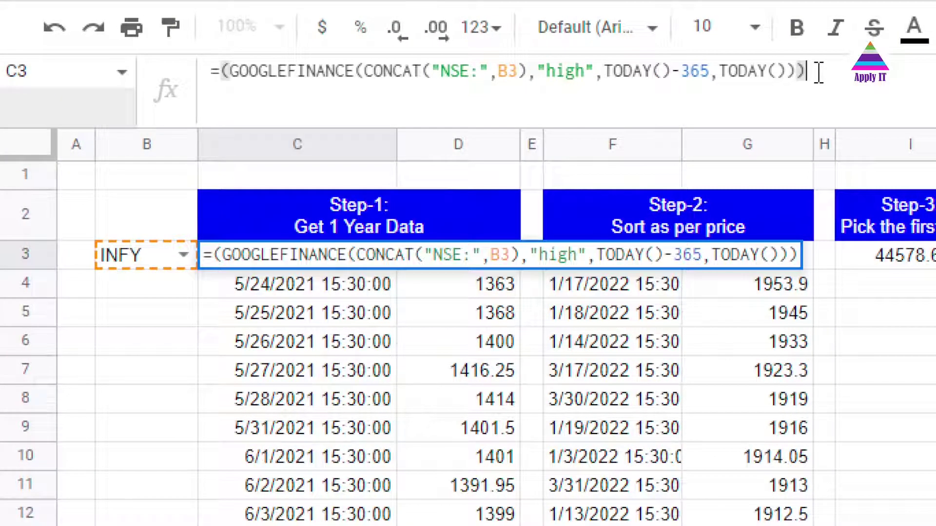
key(Return)
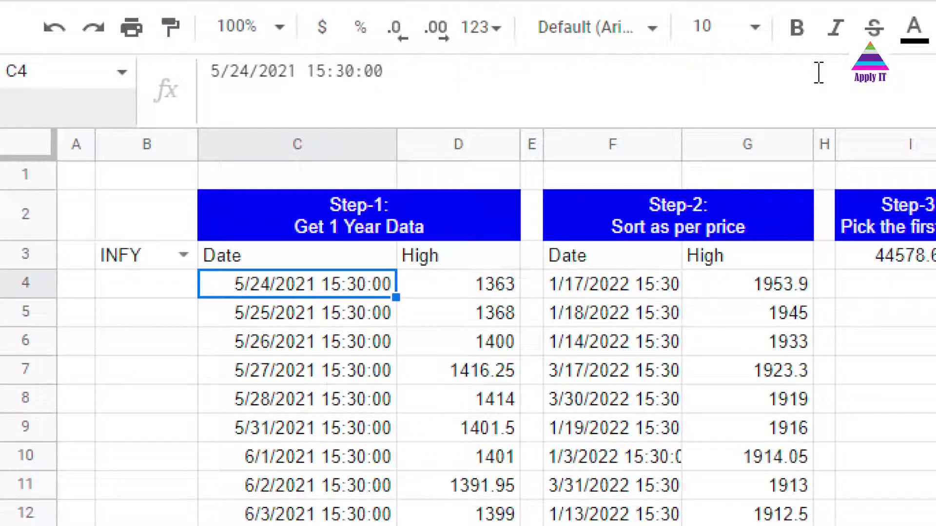
Copy the full GOOGLEFINANCE formula from C3 and clear the cell
click(367, 265)
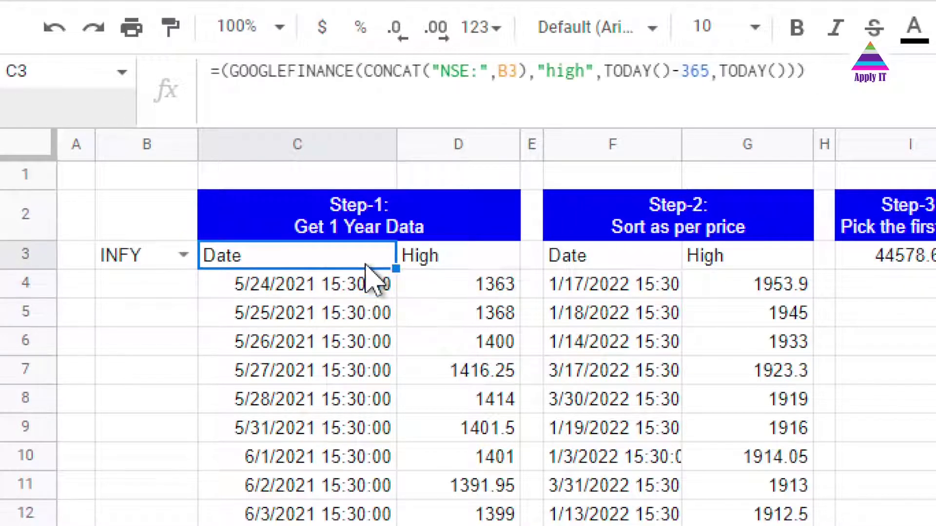
click(858, 66)
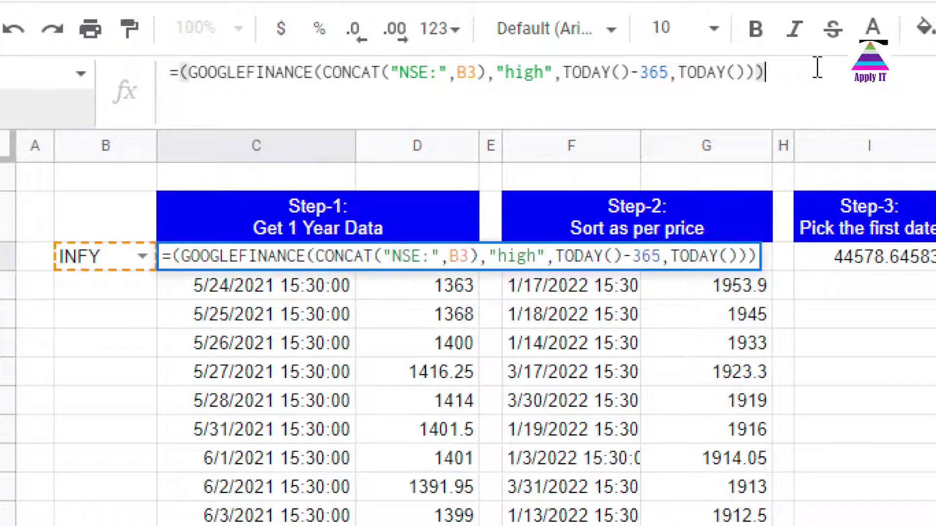
key(ctrl+a)
key(ctrl+c)
key(BackSpace)
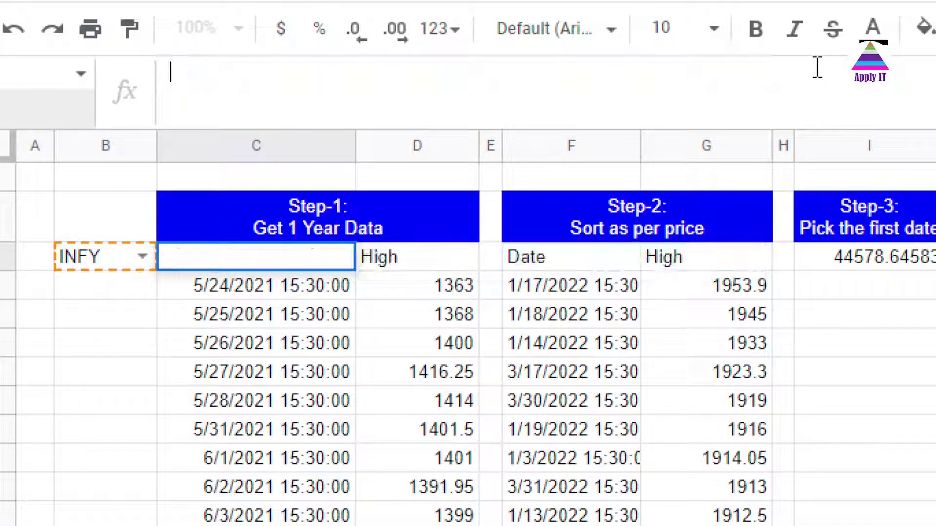
key(Return)
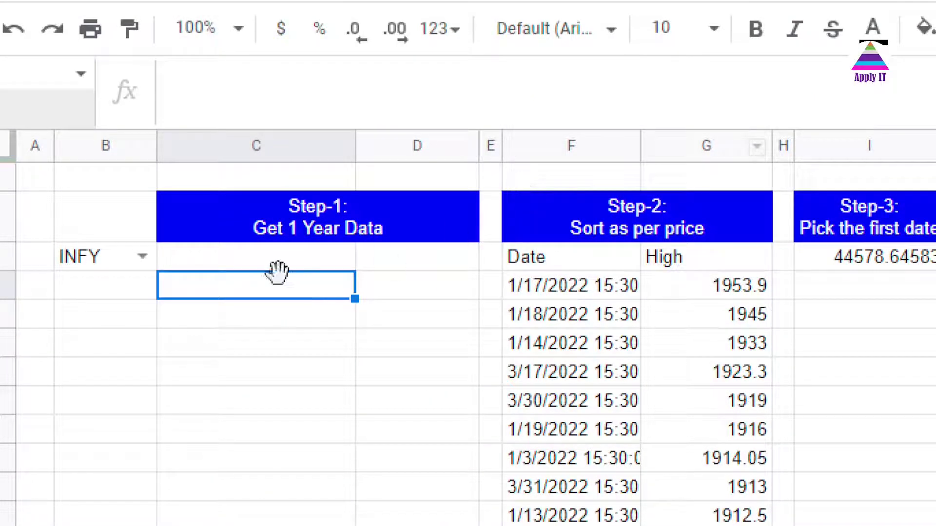
key(Up)
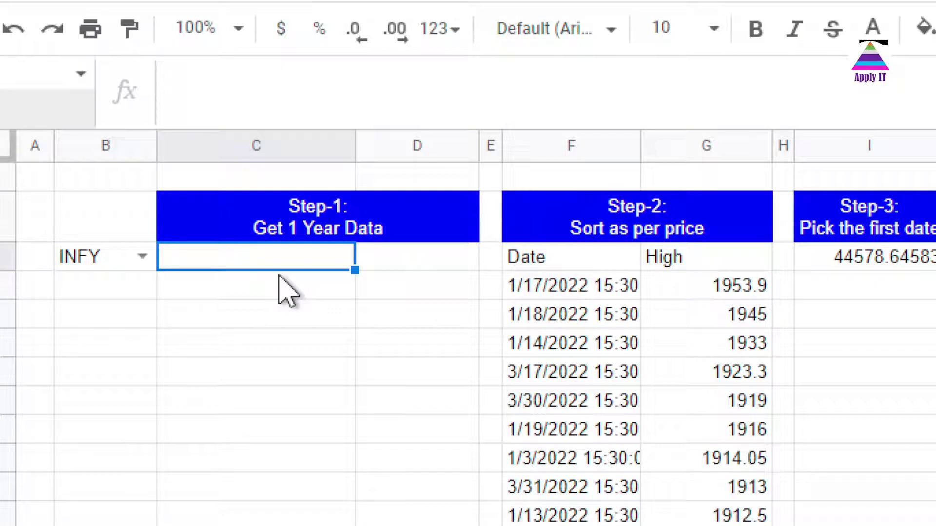
Paste the copied GOOGLEFINANCE formula back into C3 under the Step-1 heading
click(220, 74)
key(ctrl+v)
key(Return)
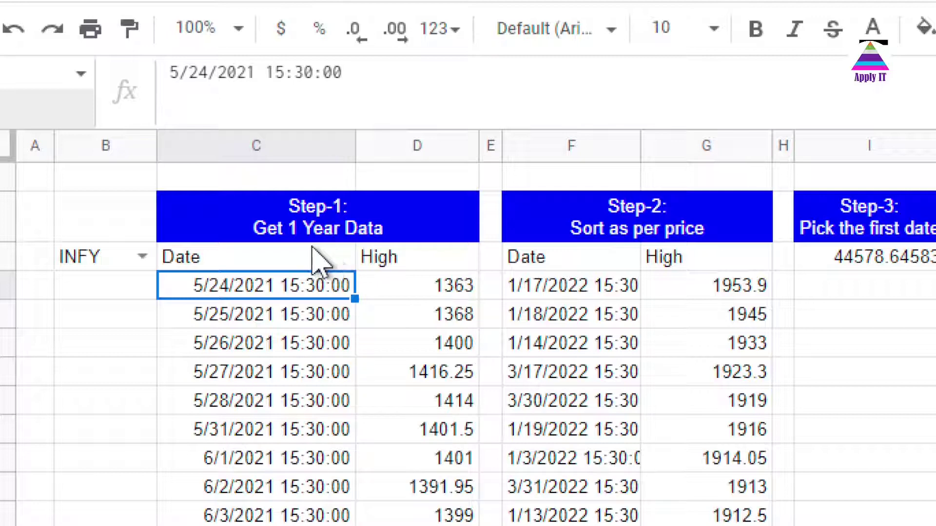
Review the INFY one-year data from its first date in C4 down to its last date, and return to the heading
click(103, 258)
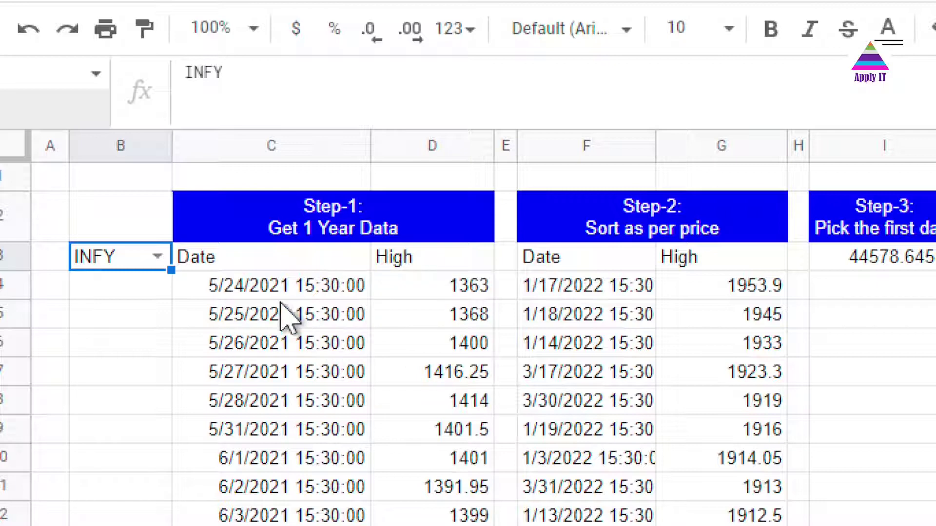
click(254, 293)
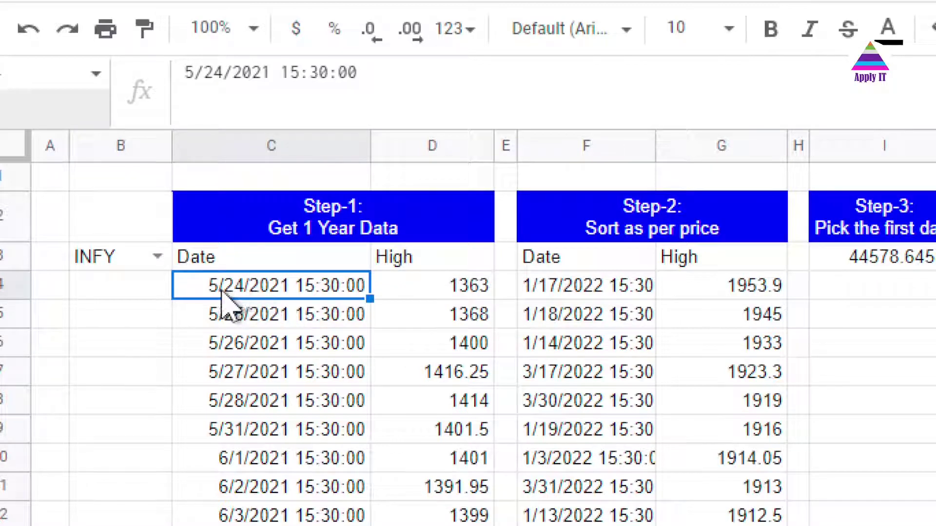
key(ctrl+Down)
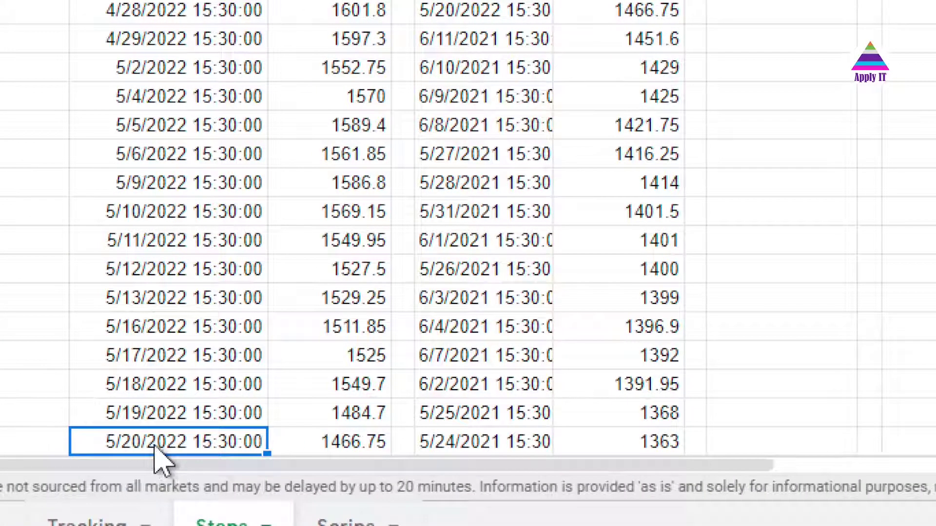
key(ctrl+Up)
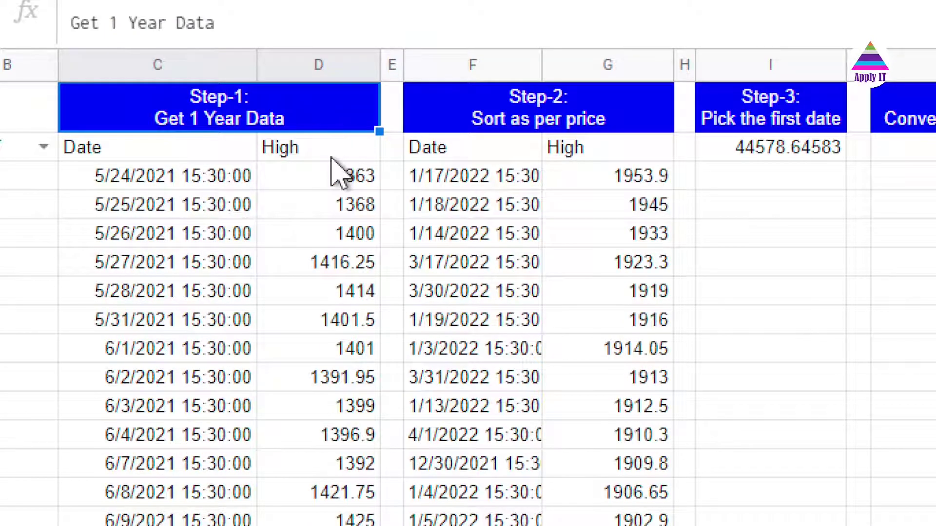
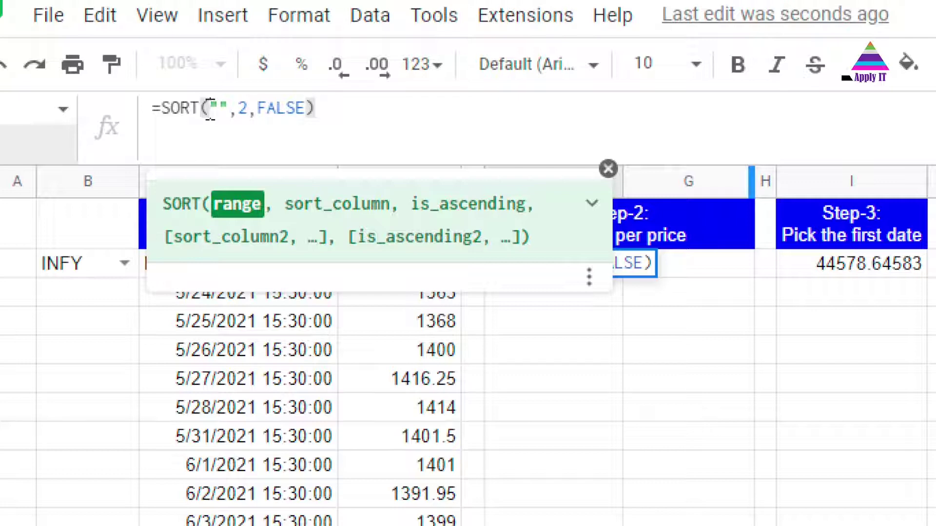
Examine the range and sort_column arguments of the SORT formula in F3 against the Date and High columns in C3:D3
key(Right)
key(Right)
key(Right)
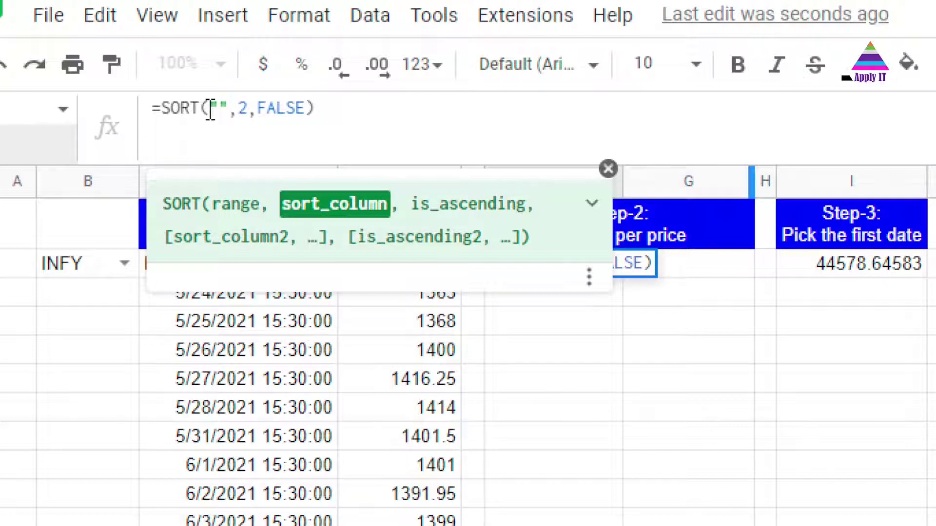
key(Escape)
click(164, 265)
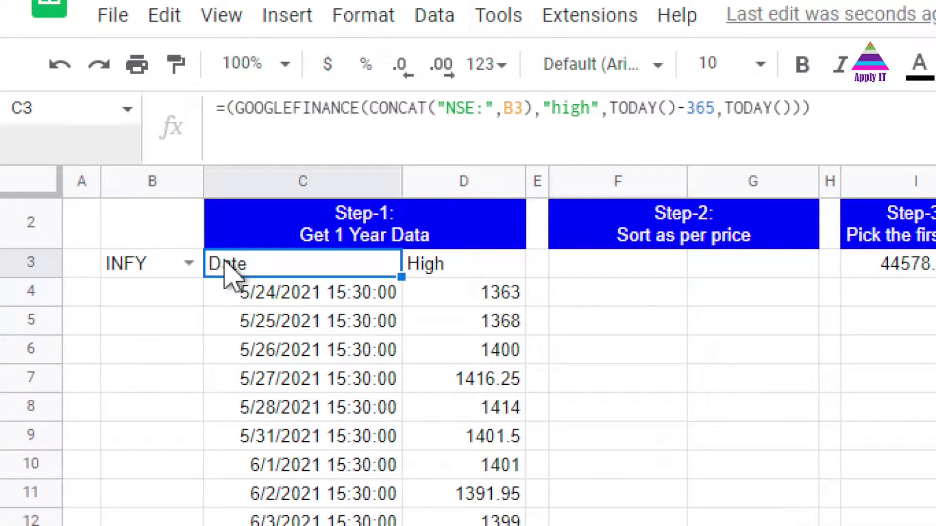
key(shift+Right)
key(shift+Right)
key(shift+Left)
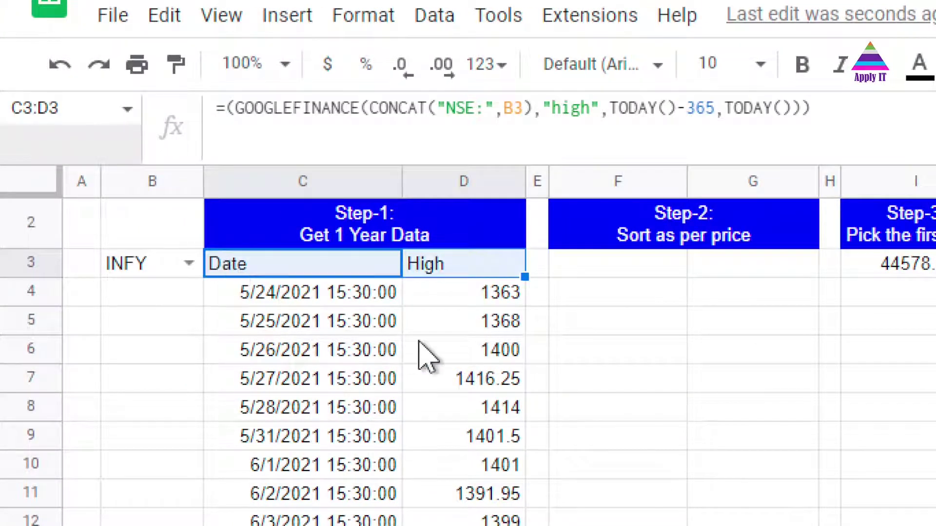
Examine the is_ascending argument of the SORT formula in F3 without changing it
click(626, 273)
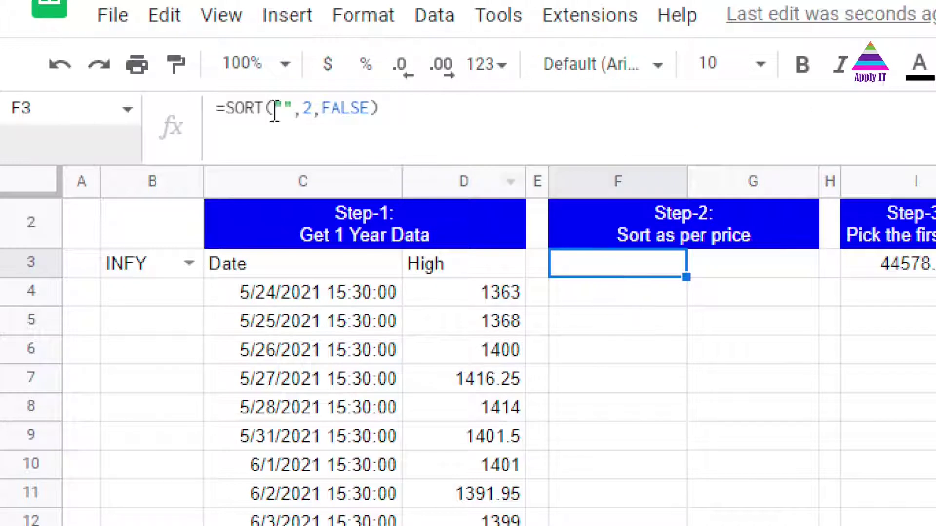
click(324, 108)
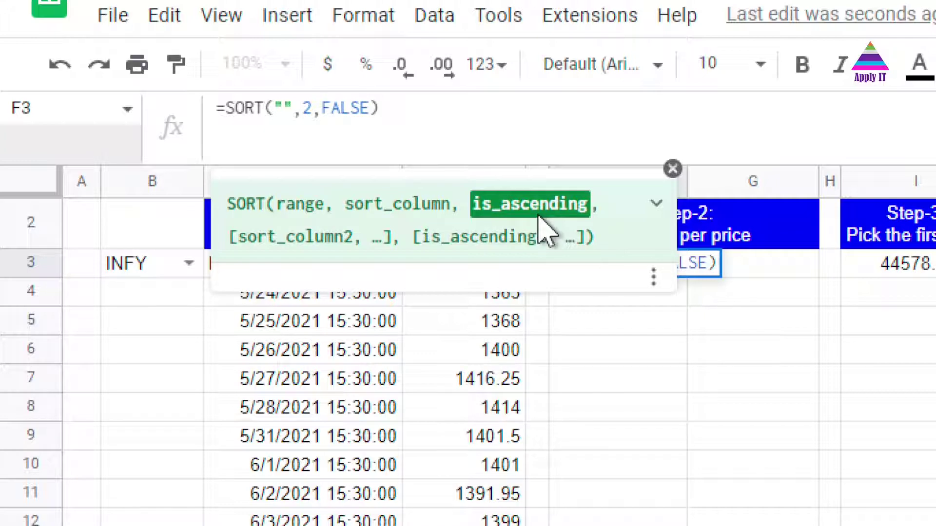
key(Escape)
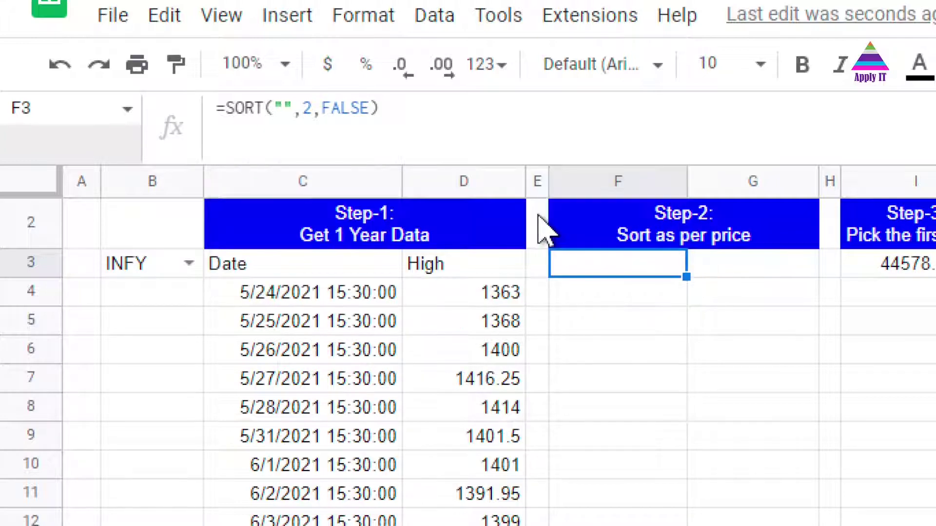
Copy the GOOGLEFINANCE expression from C3 without its equals sign, leaving the cell's formula as it is
click(347, 268)
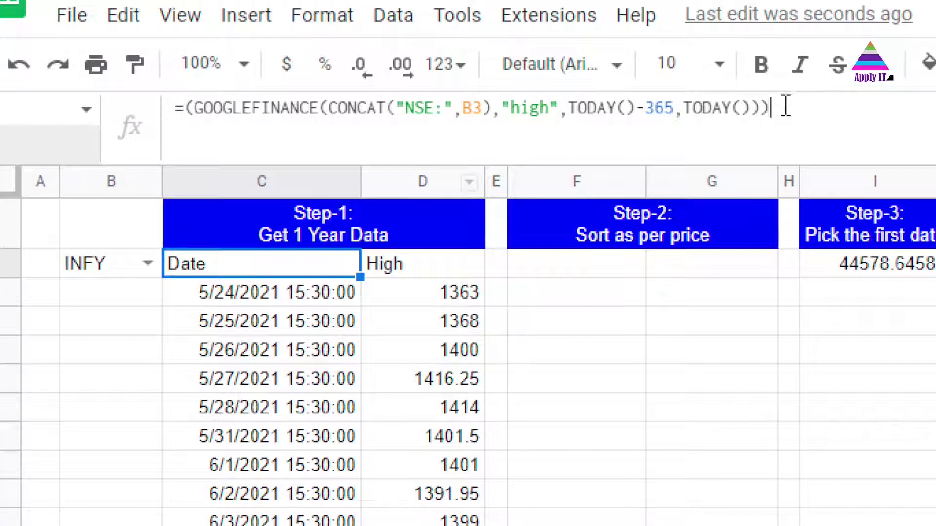
key(shift+Home)
key(shift+Right)
key(ctrl+c)
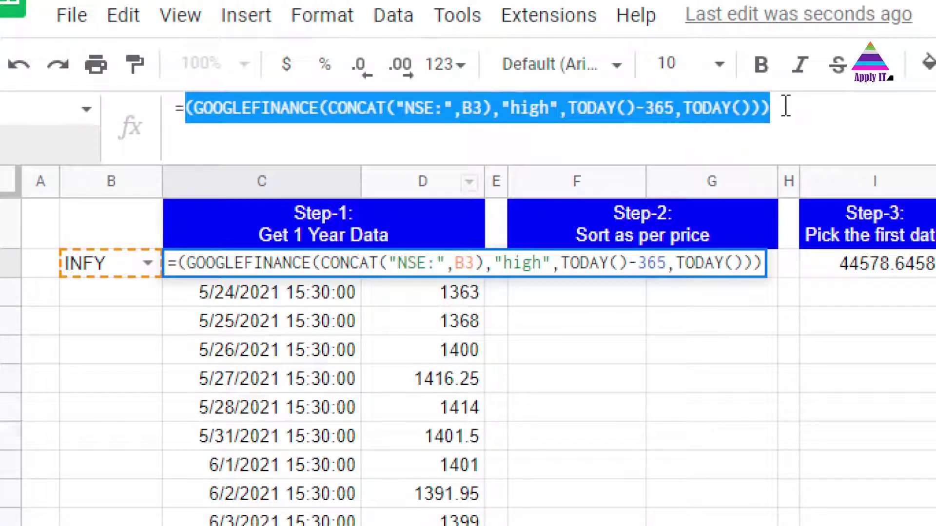
key(Escape)
Replace the empty range argument of the SORT formula in F3 with the copied GOOGLEFINANCE expression, and check the first sorted row in F4:G4
key(Right)
key(Right)
key(Right)
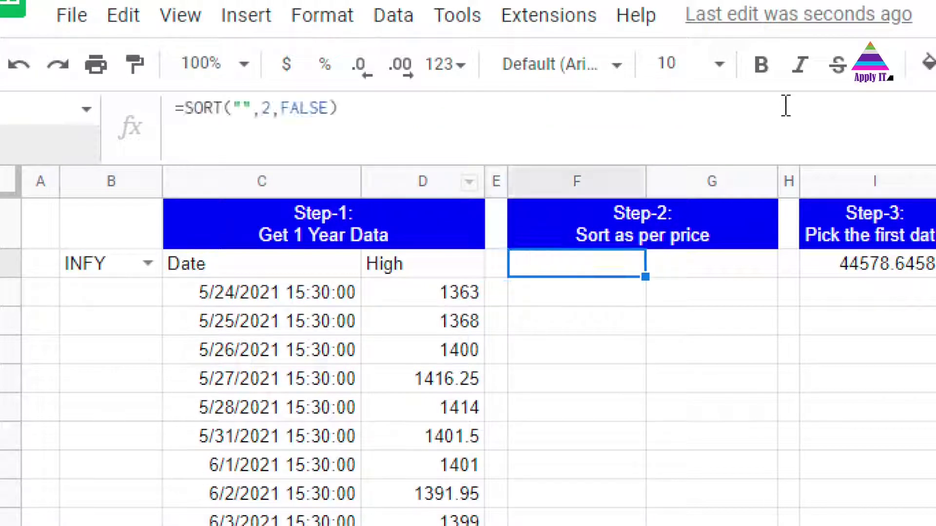
click(236, 108)
double_click(235, 107)
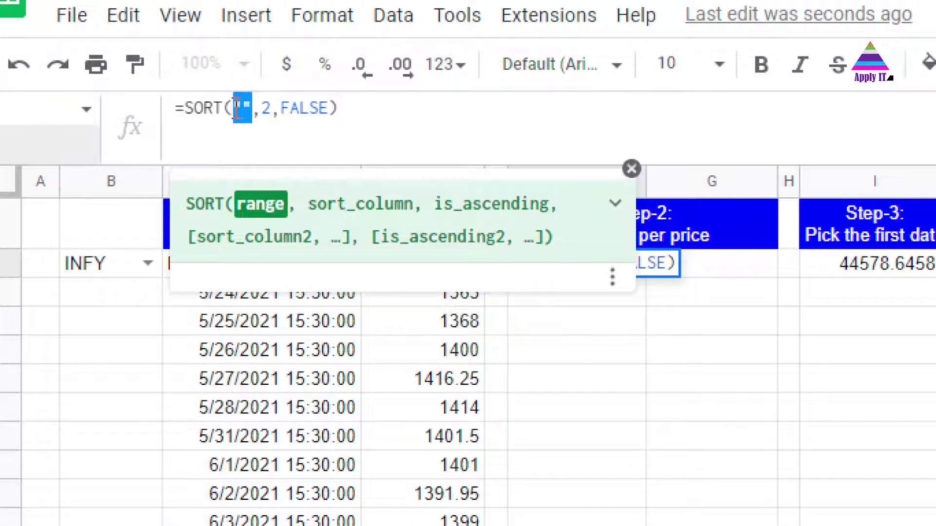
key(ctrl+v)
key(Return)
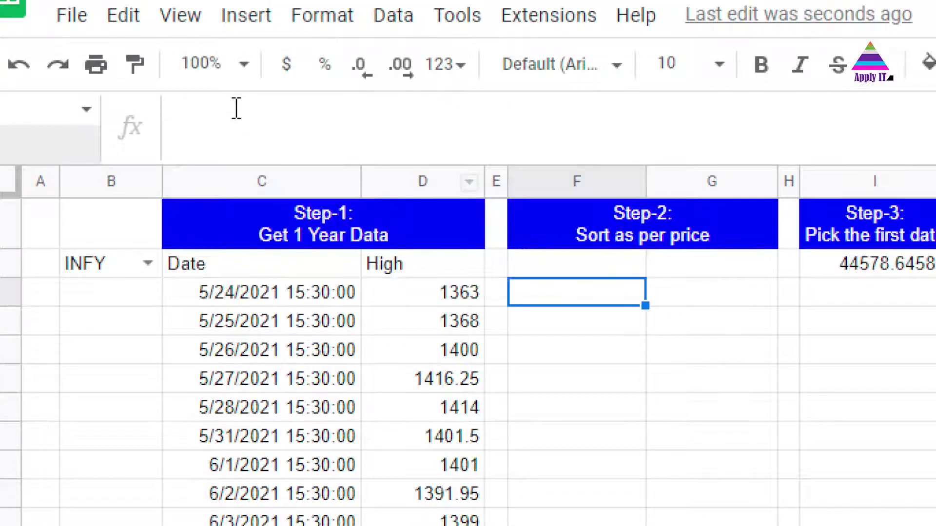
key(Up)
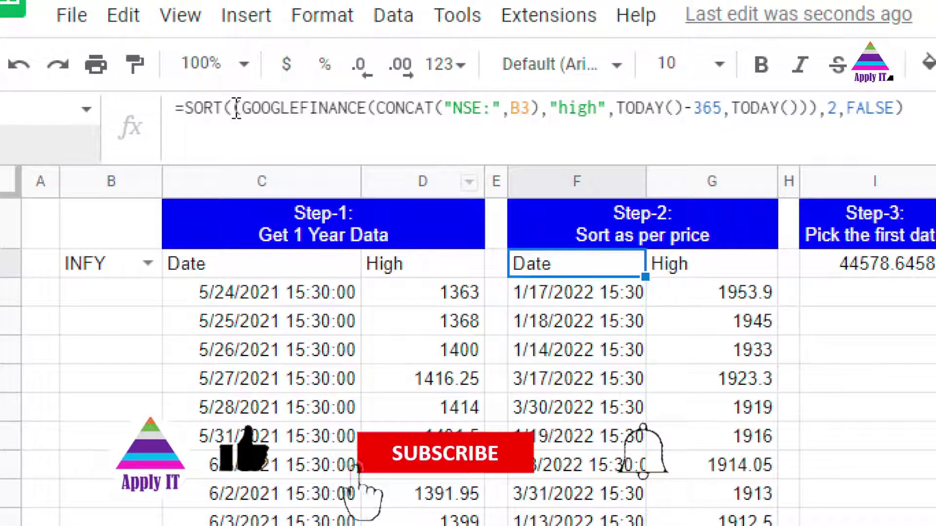
key(Down)
key(Right)
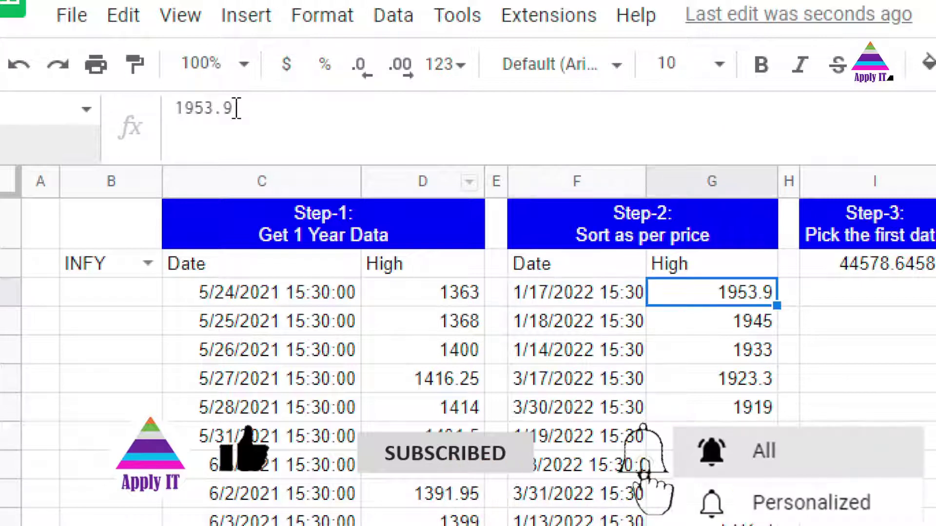
click(551, 299)
click(701, 301)
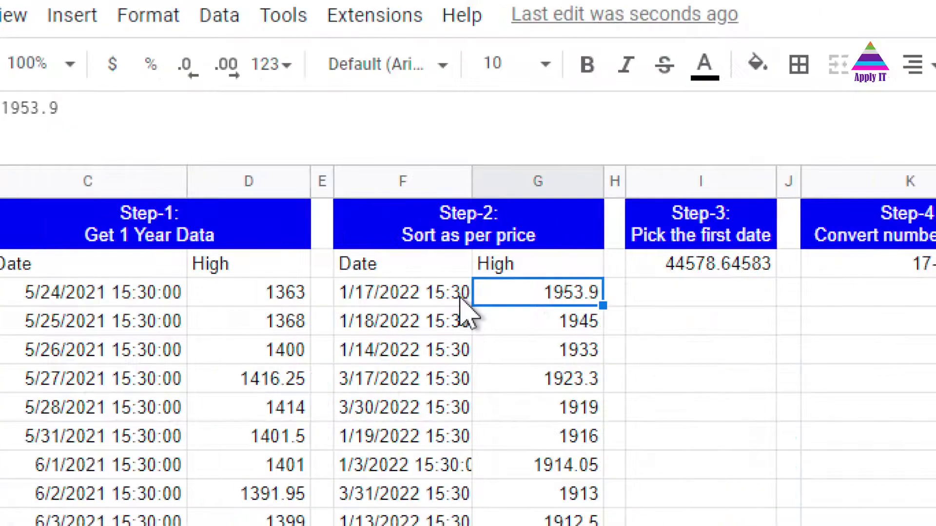
click(406, 298)
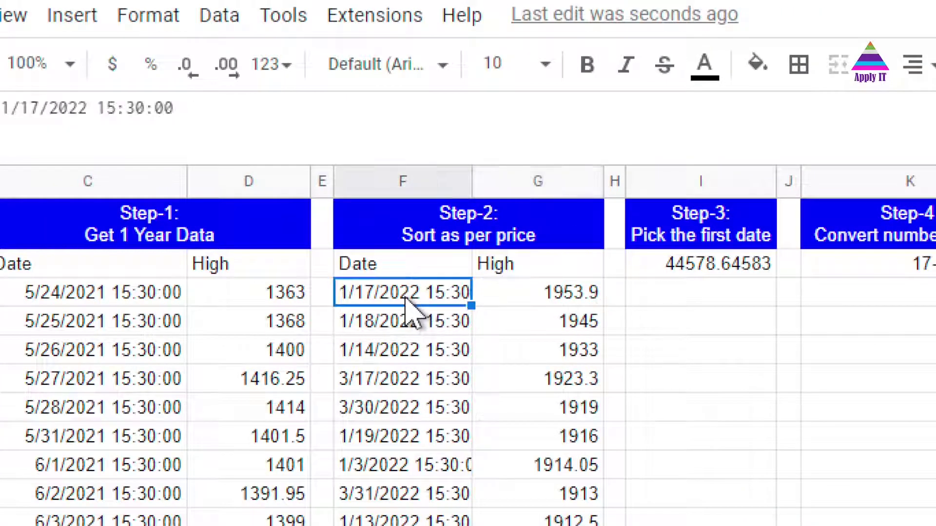
Replace the whole SORT expression inside the INDEX formula in I3 with empty quotes, leaving =INDEX("",2,1)
click(661, 267)
drag(786, 107, 1, 107)
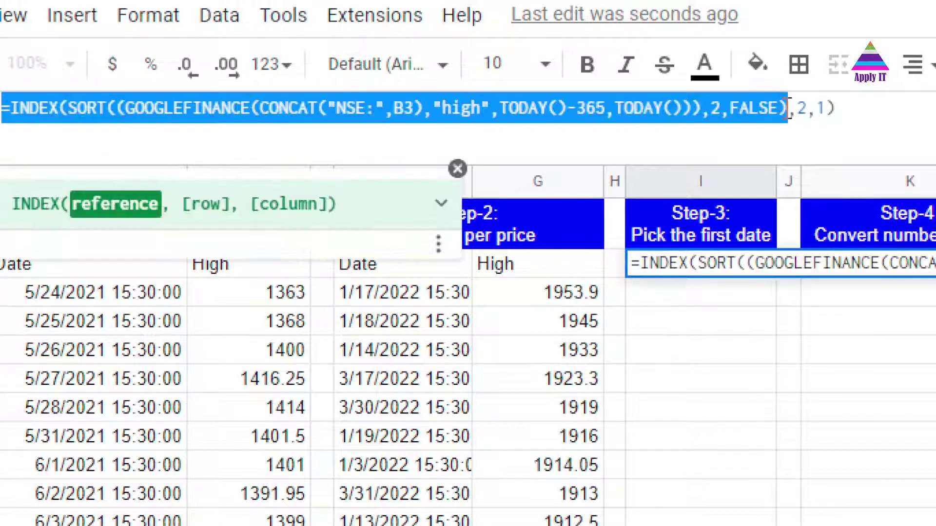
key(shift+Right)
key(shift+Right)
key(shift+Right)
key(shift+Right)
key(shift+Right)
key(shift+Right)
key(shift+Right)
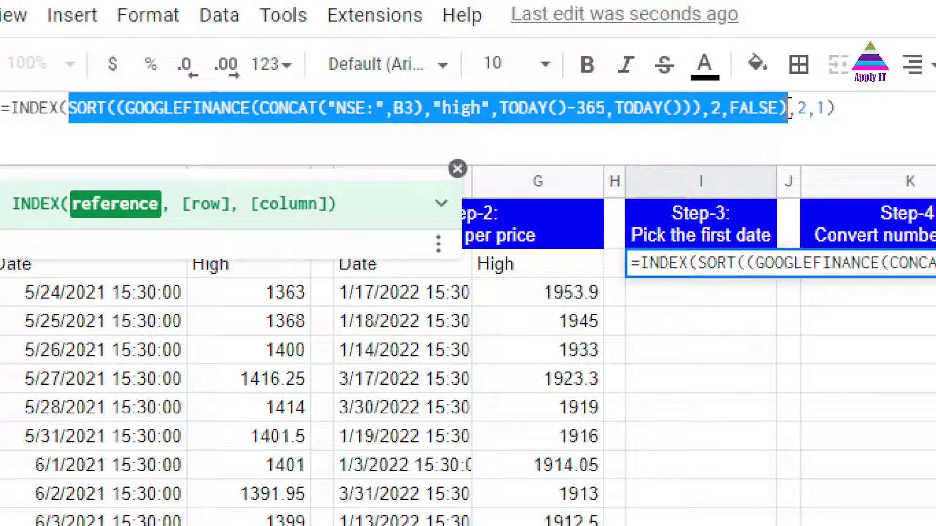
key(BackSpace)
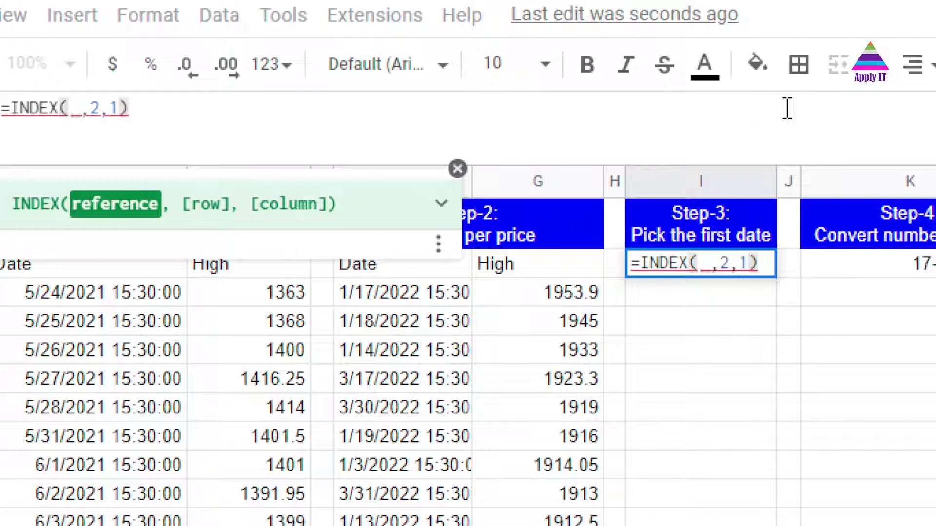
text("")
key(Return)
key(Up)
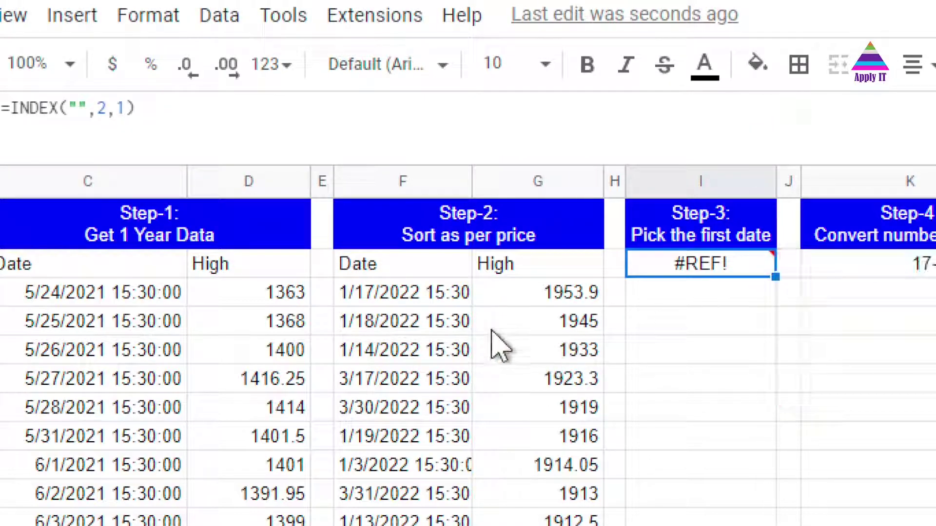
Examine the header row and first data row of the sorted result in F3:G4 to find the row and column of the needed date
click(404, 268)
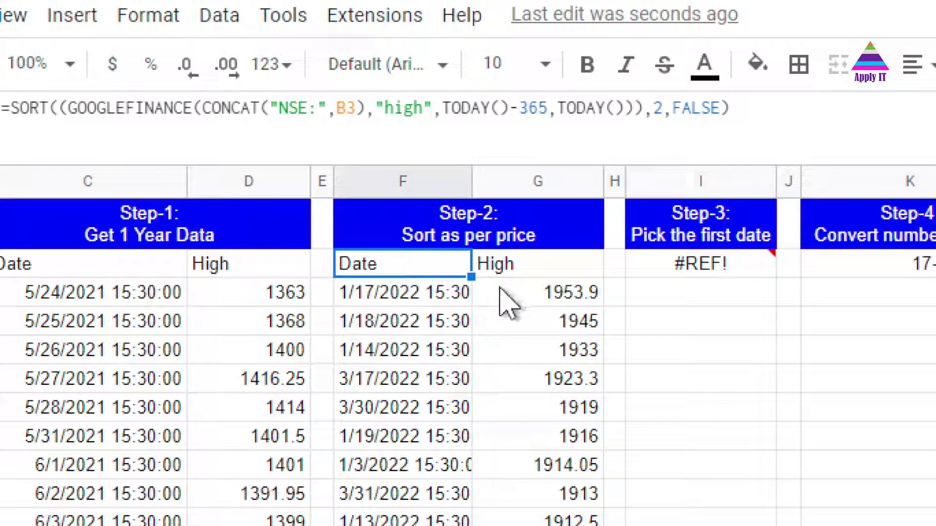
click(432, 300)
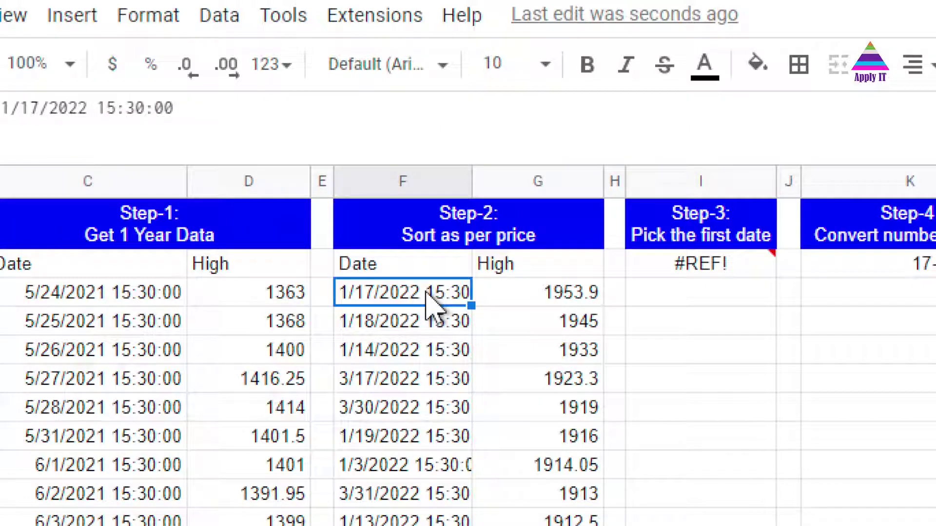
click(346, 271)
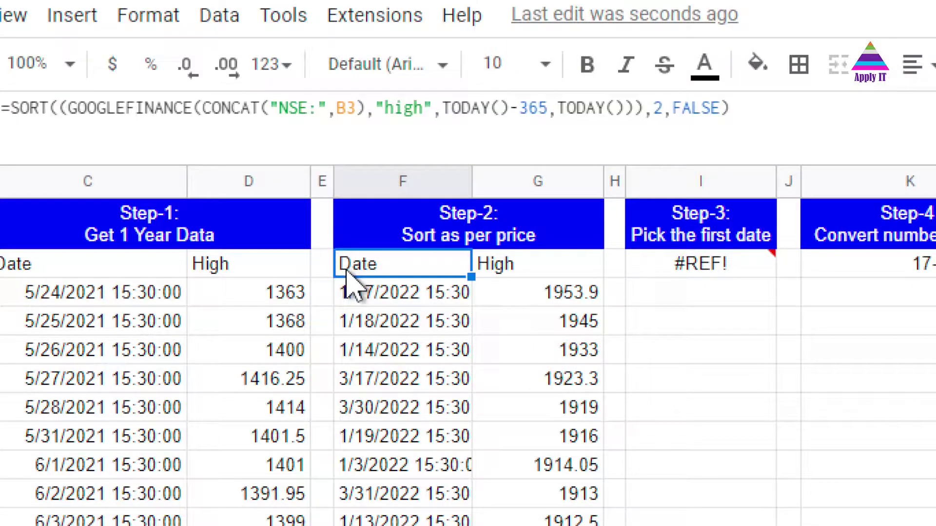
key(shift+Right)
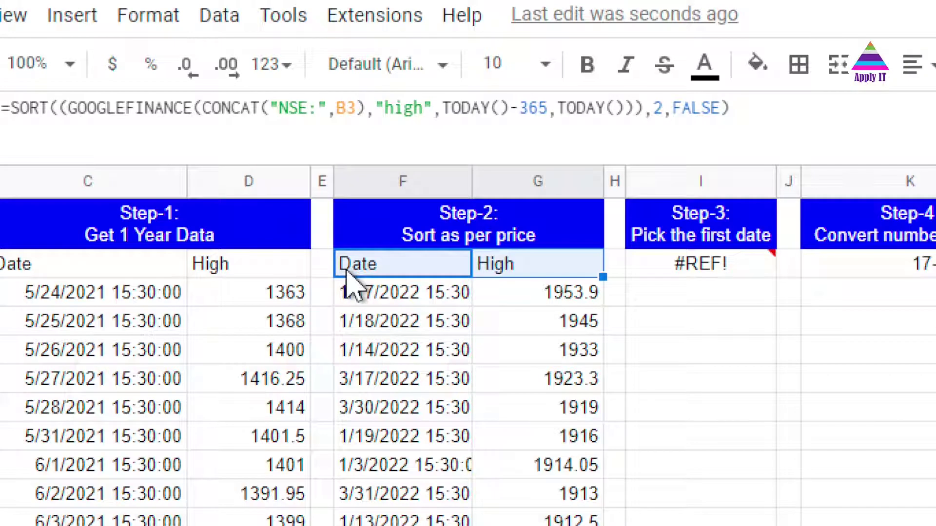
key(Down)
key(shift+Right)
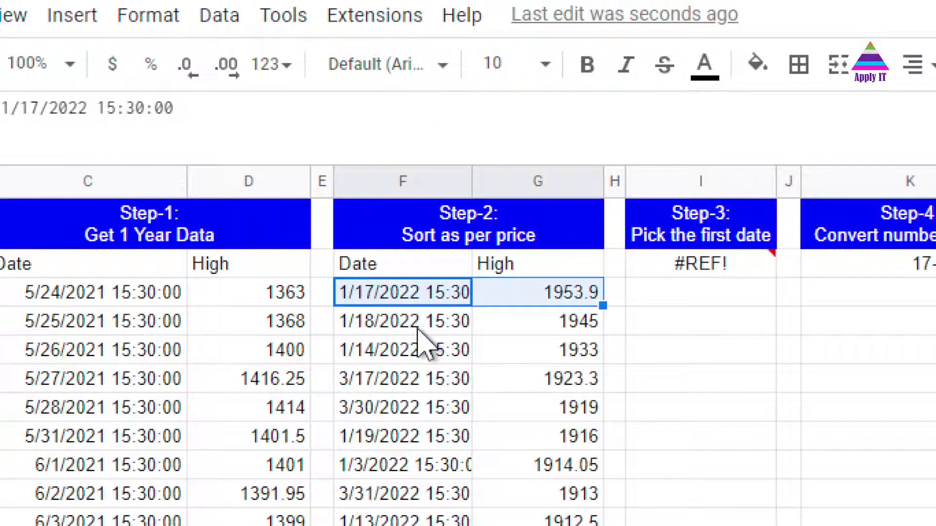
click(390, 301)
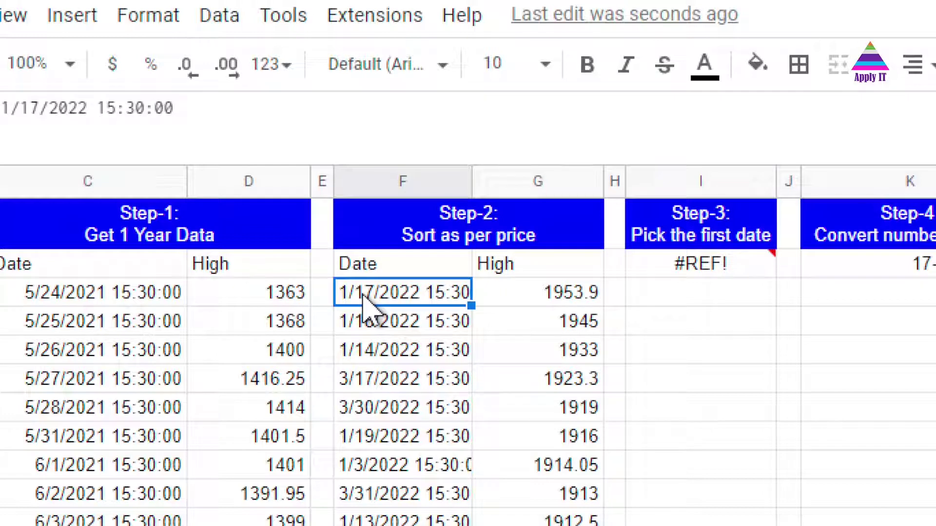
click(517, 297)
click(443, 299)
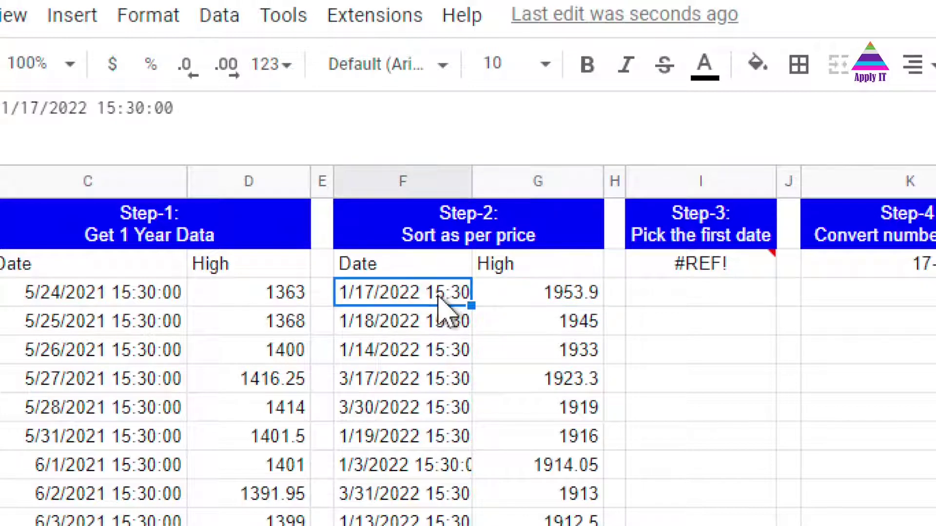
Examine the reference, row and column arguments of the INDEX formula in I3 without changing them
click(689, 284)
double_click(682, 268)
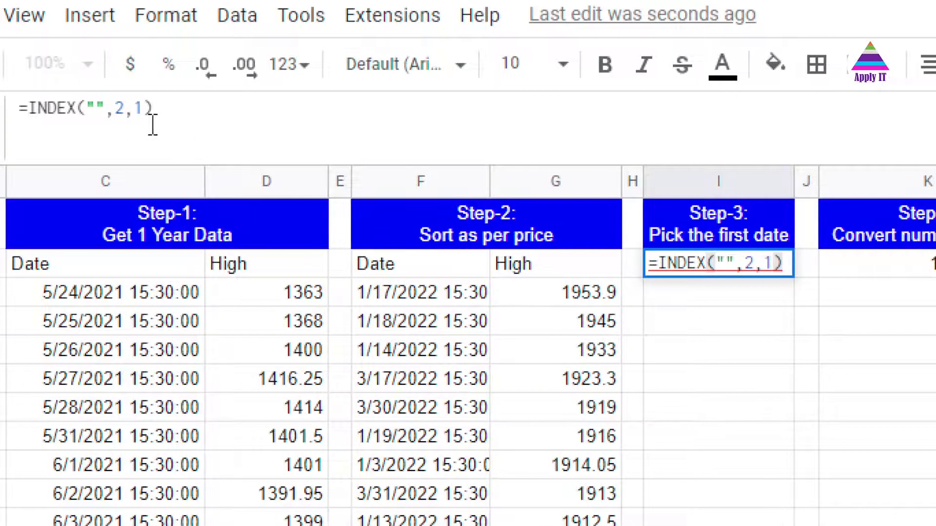
key(Left)
key(Left)
key(Left)
key(Left)
key(Left)
key(Left)
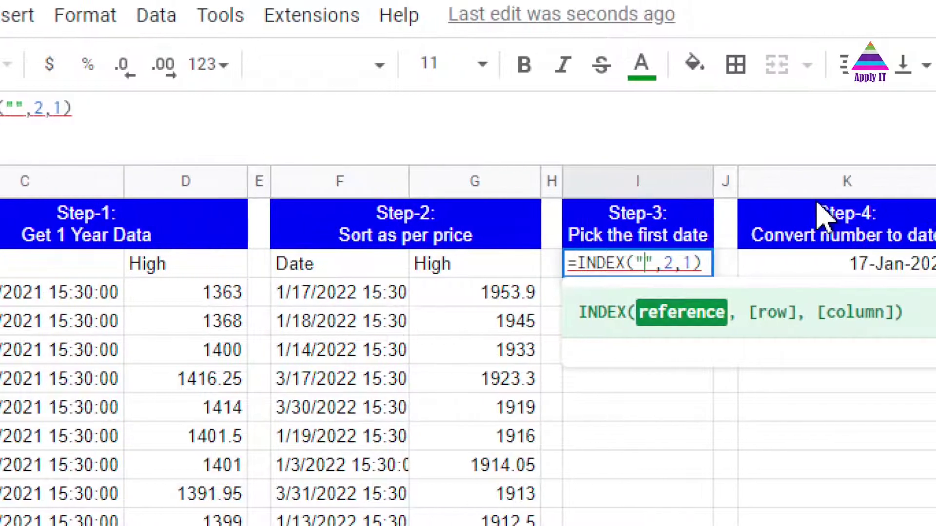
key(Right)
key(Right)
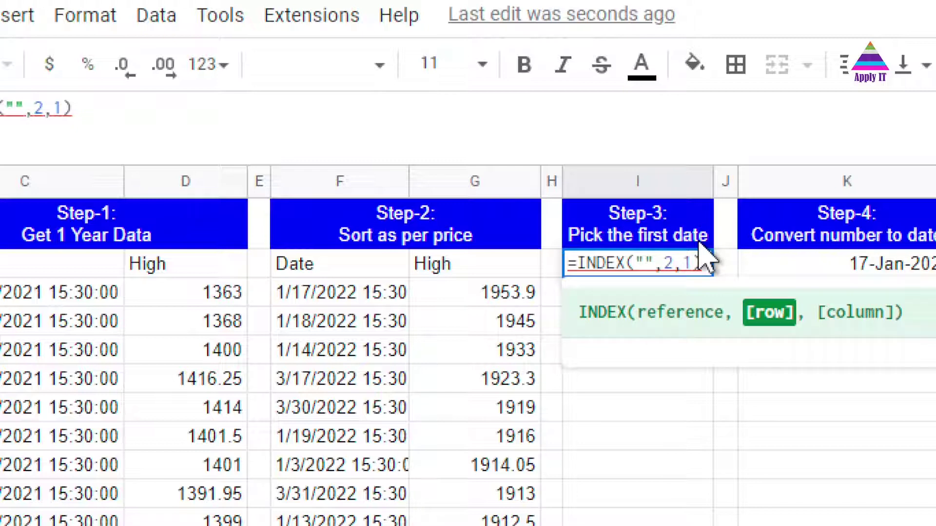
mouse_move(664, 266)
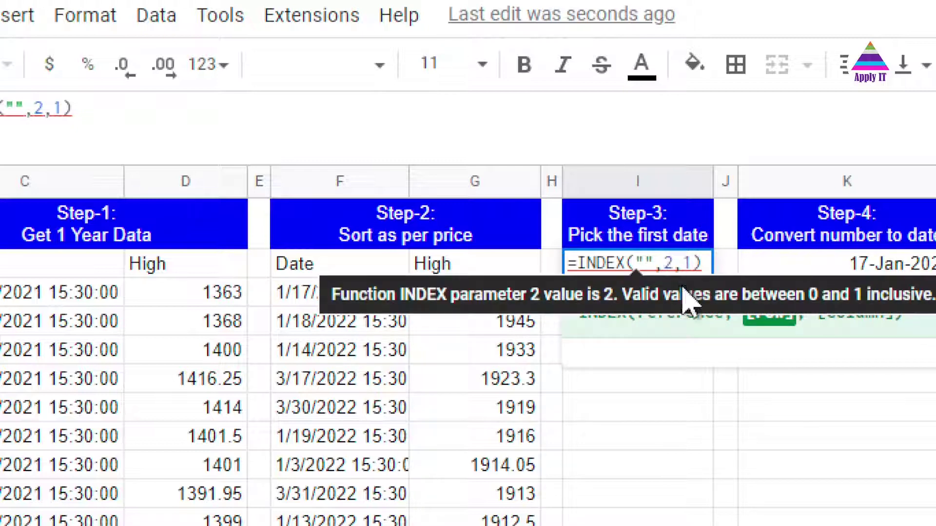
key(Right)
key(Right)
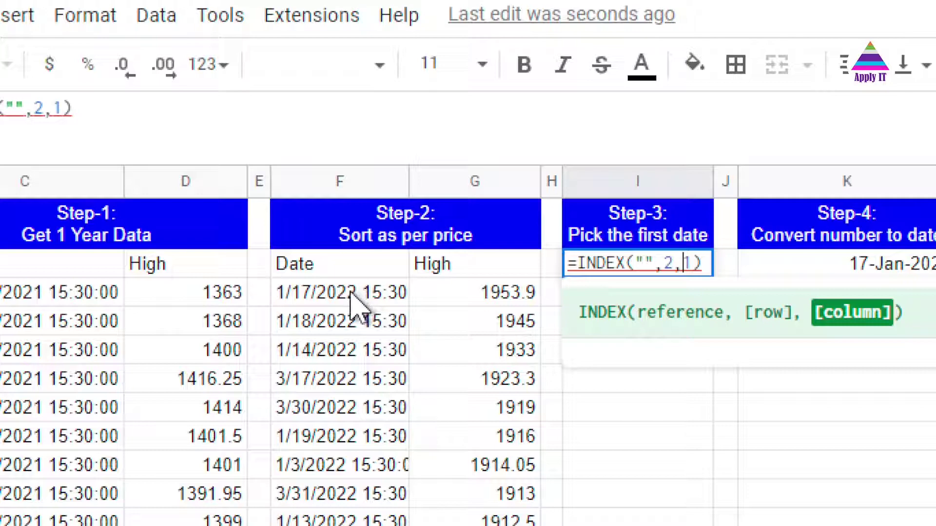
Copy the full SORT expression from F3 without its equals sign, leaving the cell's formula as it is
click(342, 271)
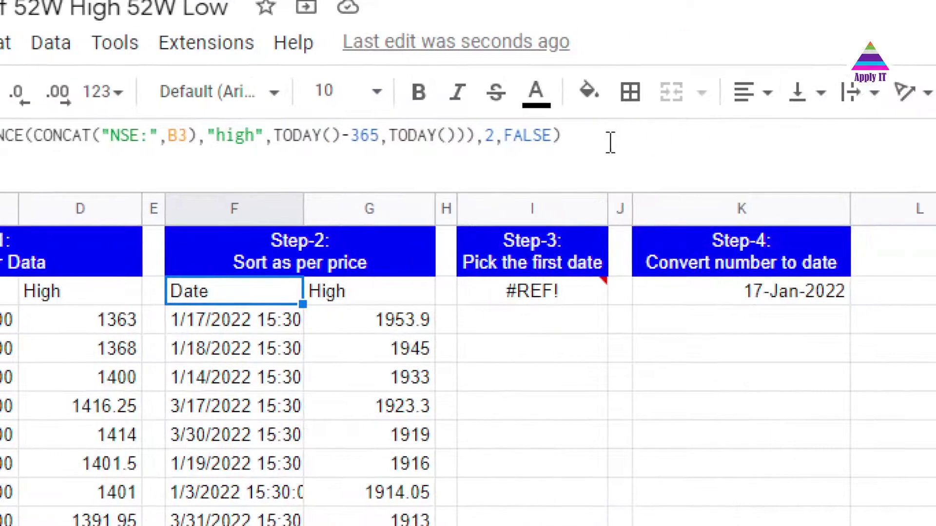
click(716, 115)
key(ctrl+a)
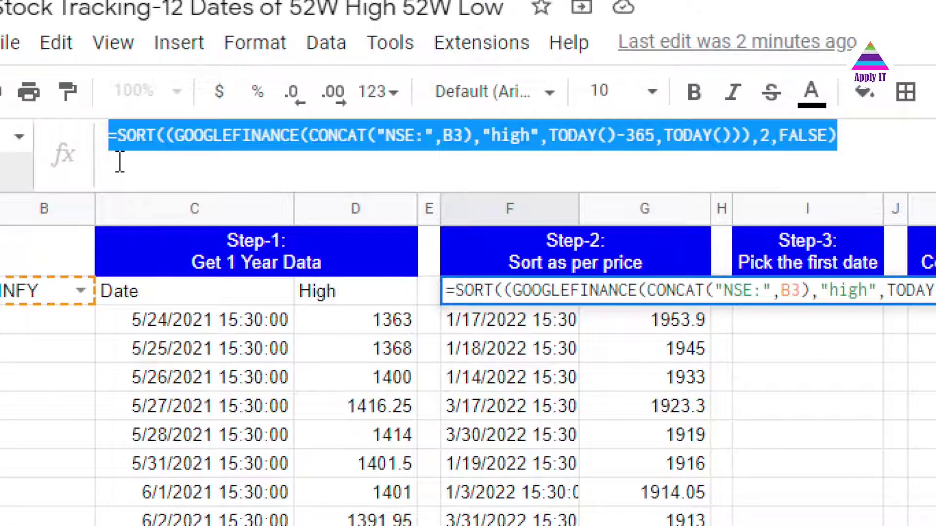
key(shift+Right)
key(ctrl+c)
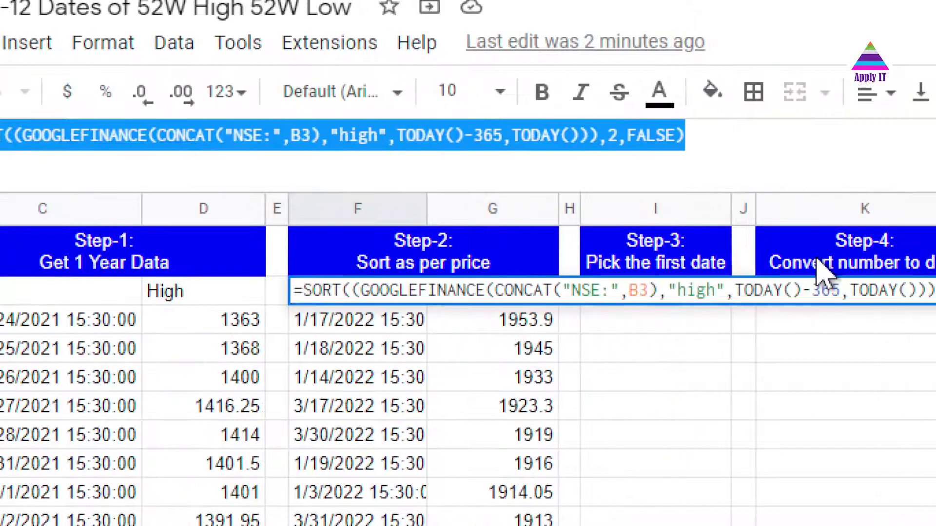
key(Escape)
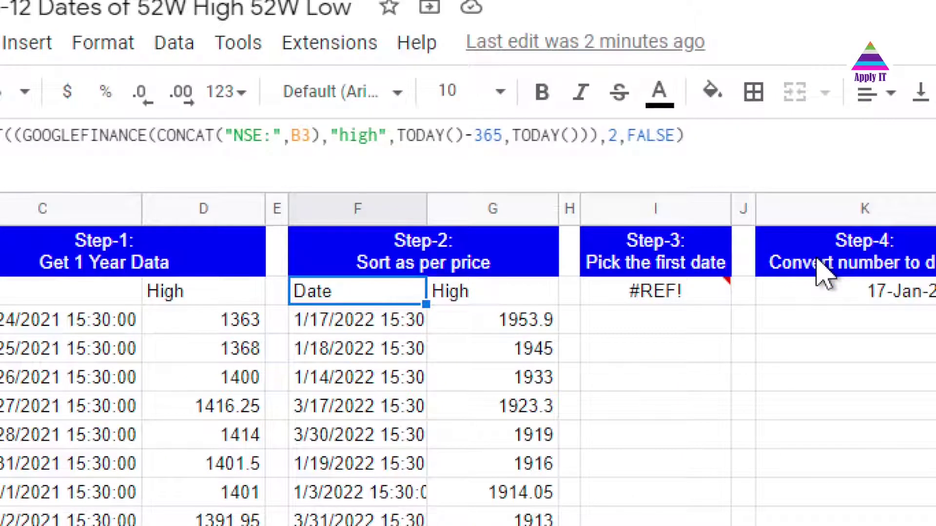
Replace the empty reference argument of the INDEX formula in I3 with the copied SORT expression, and compare the result with the date in F4
click(647, 301)
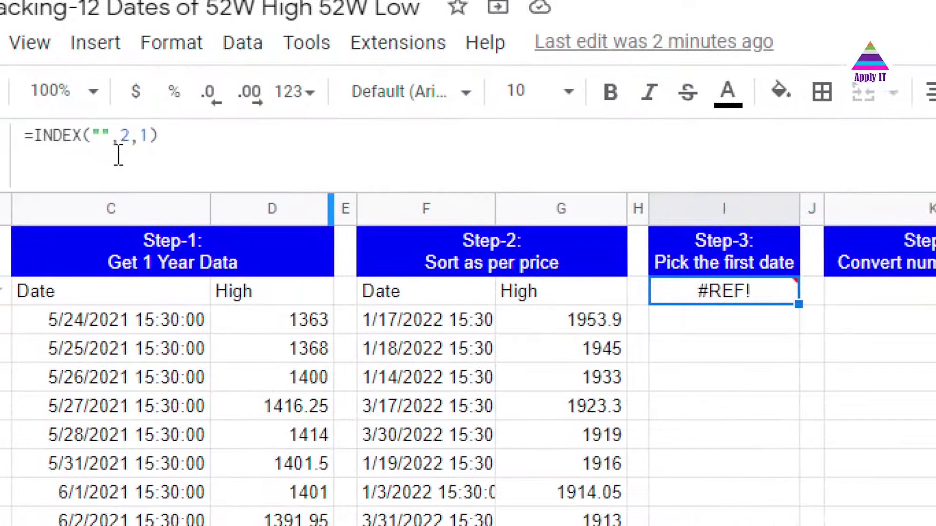
click(120, 140)
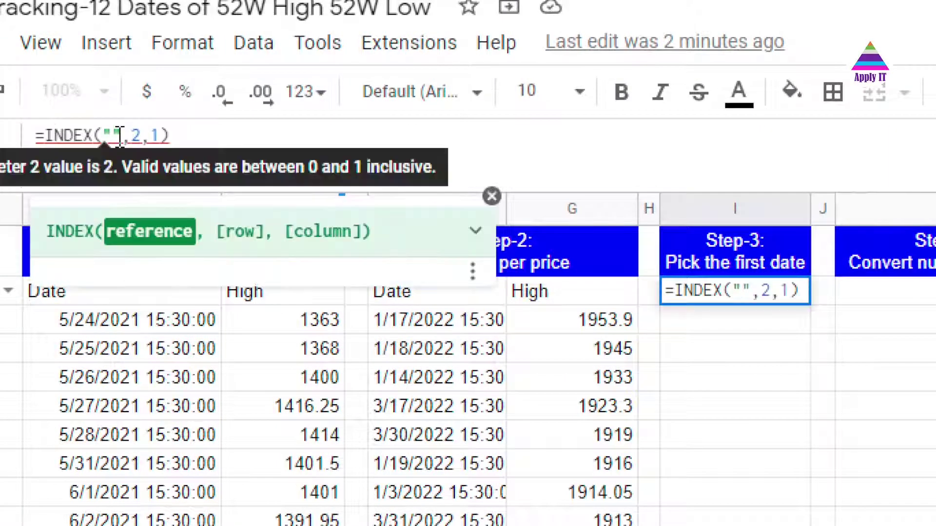
double_click(118, 135)
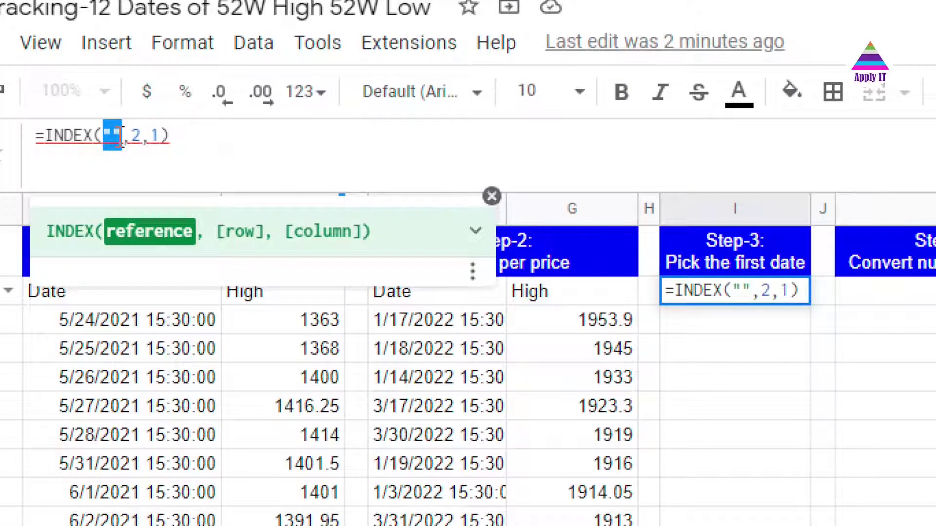
key(ctrl+v)
key(Return)
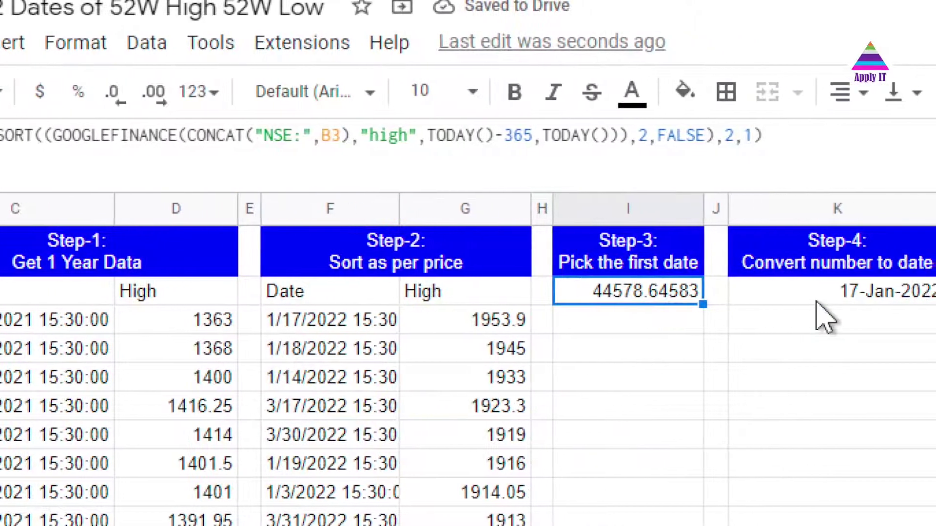
click(363, 317)
click(645, 302)
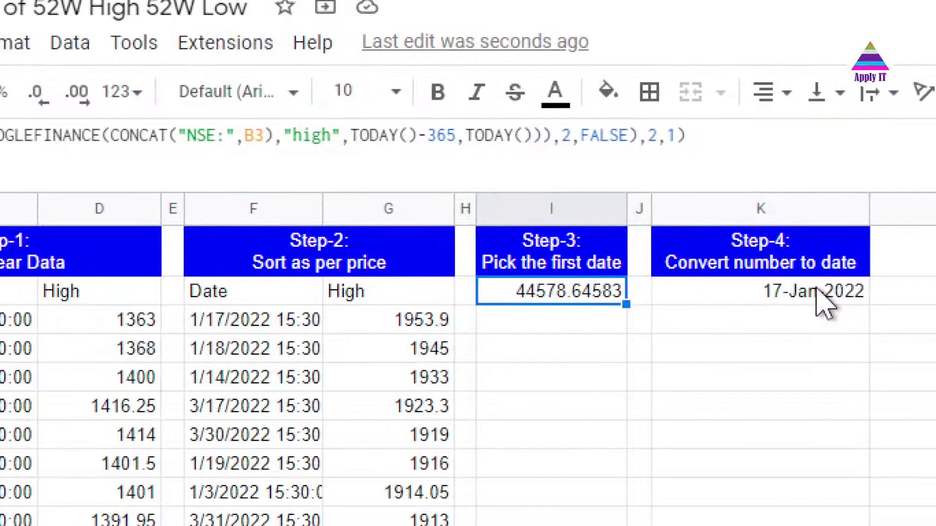
Reduce the formula in K3 to an empty TO_DATE() and copy the full INDEX expression from I3 without its equals sign
click(823, 299)
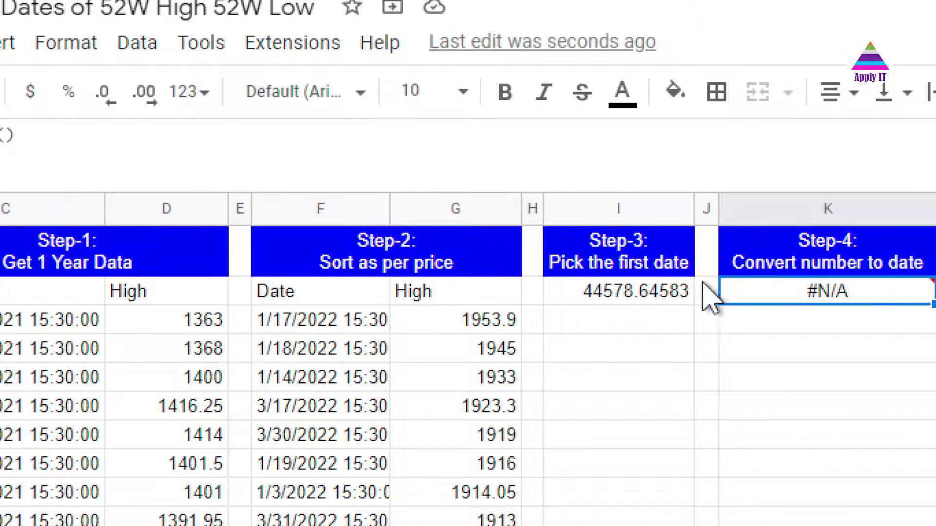
click(677, 299)
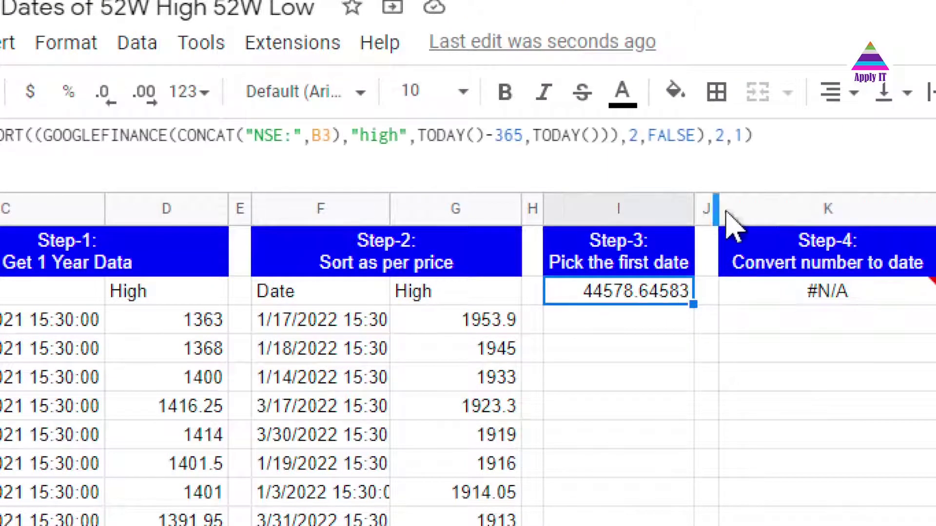
click(763, 136)
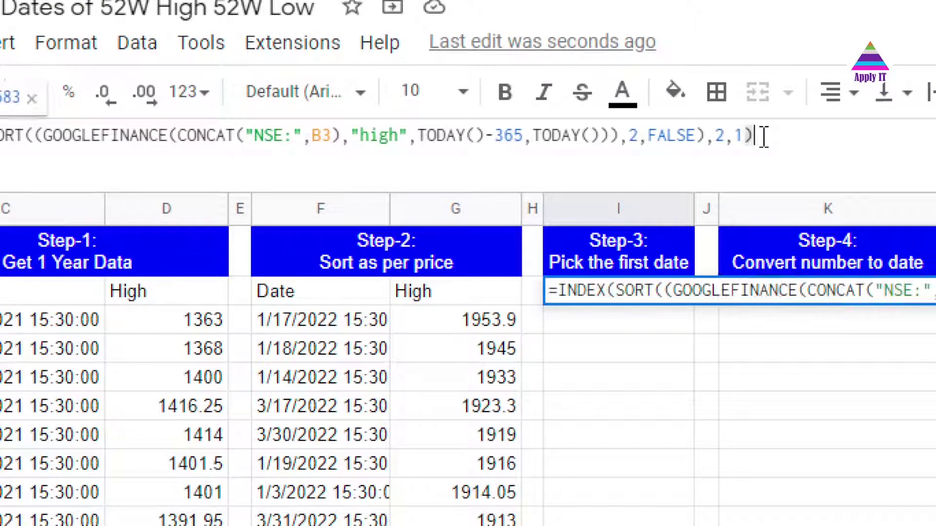
key(ctrl+a)
key(ctrl+c)
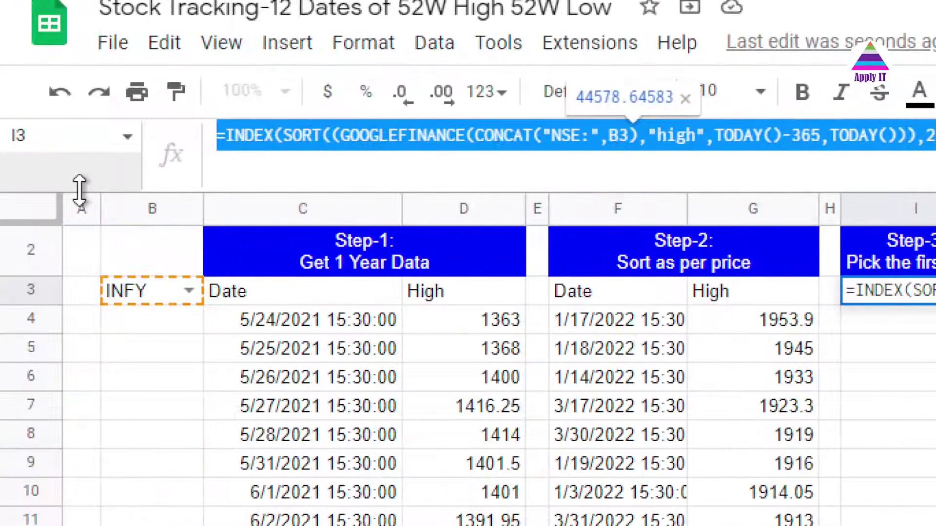
key(Home)
key(Right)
key(shift+End)
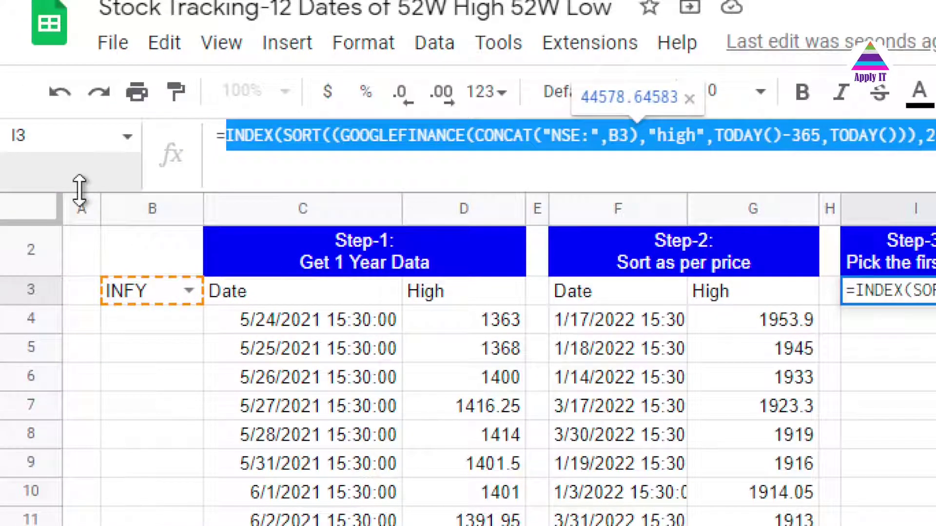
key(Escape)
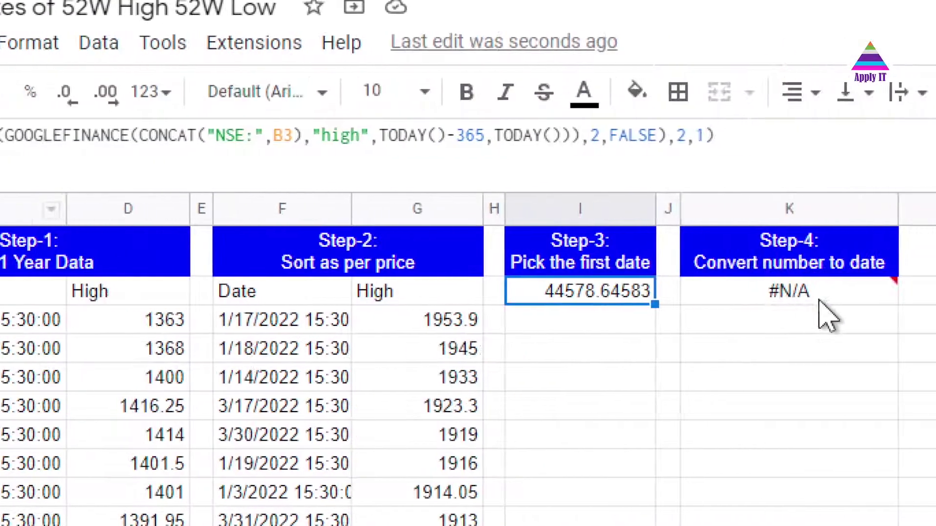
Insert the copied INDEX expression as the TO_DATE argument in K3, and compare the result with the highest price in G4
click(803, 298)
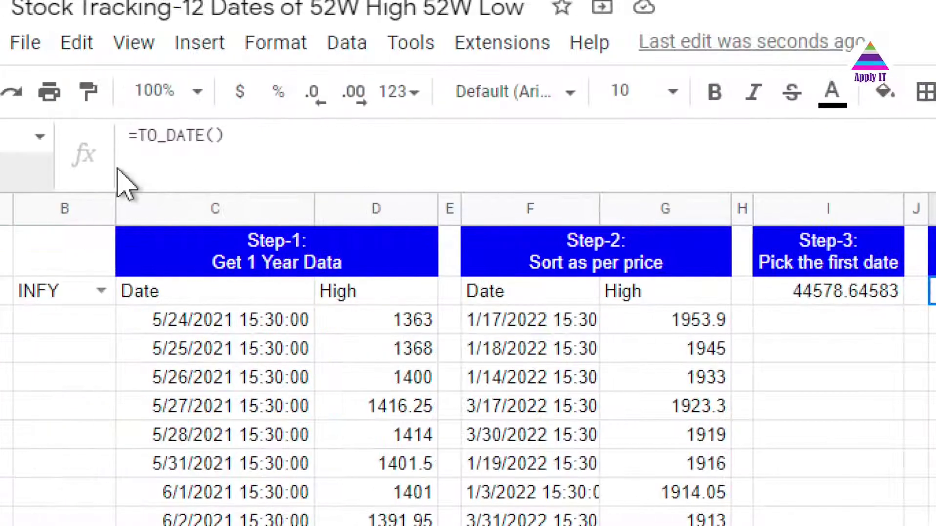
click(215, 135)
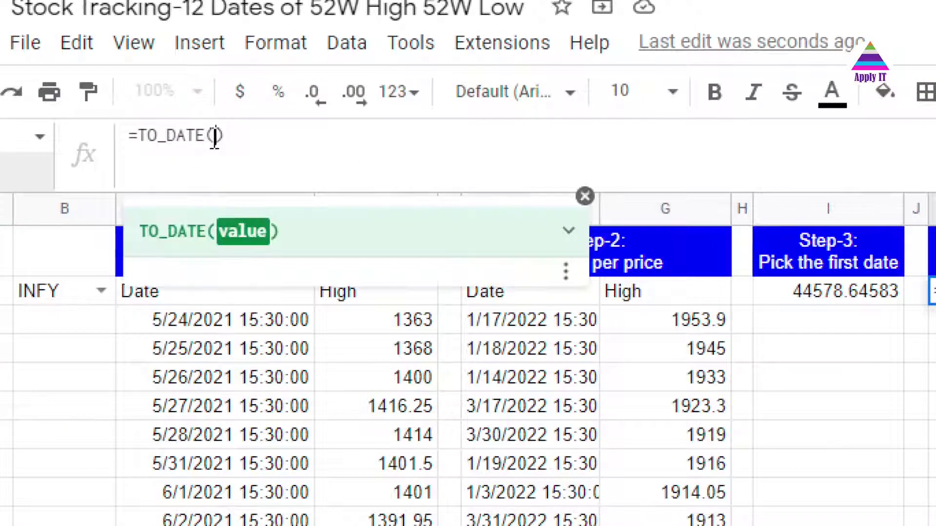
key(ctrl+v)
key(Return)
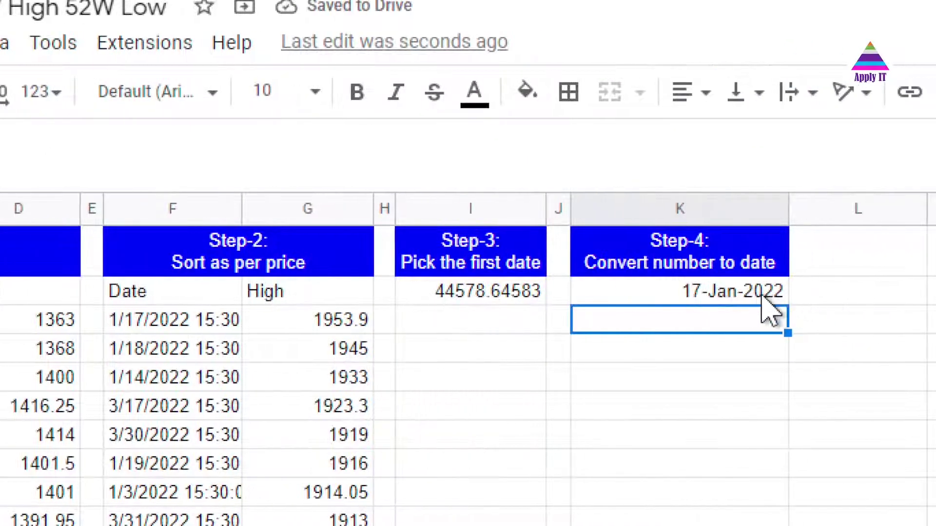
click(758, 297)
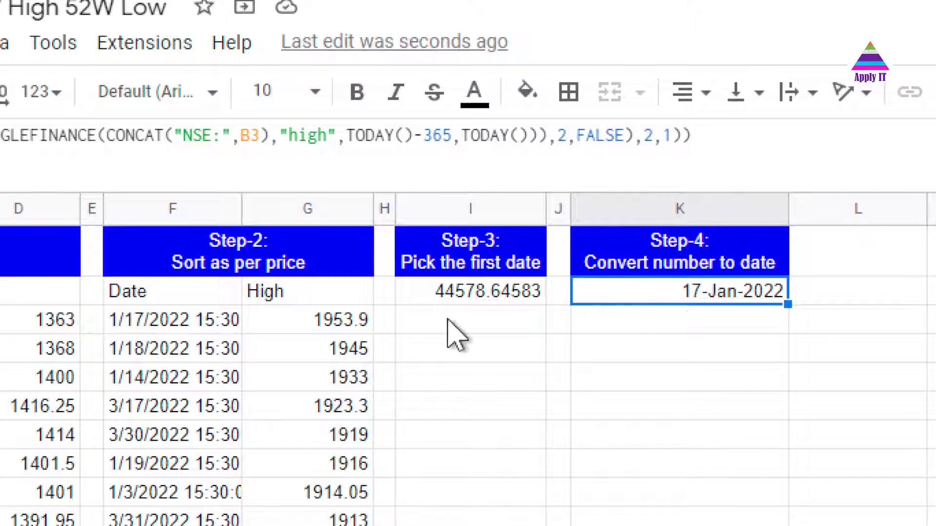
click(326, 327)
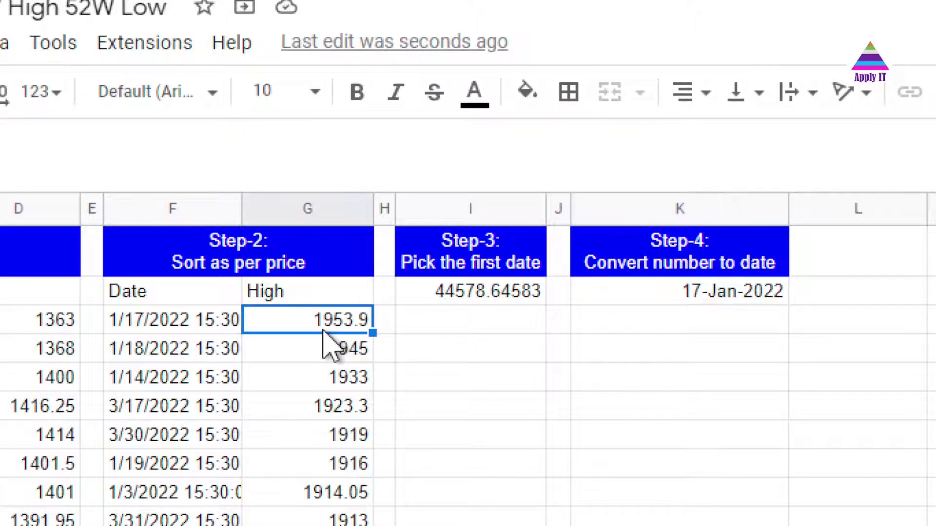
Replace the "high" attribute with "low" in the GOOGLEFINANCE part of the K3 formula
click(690, 292)
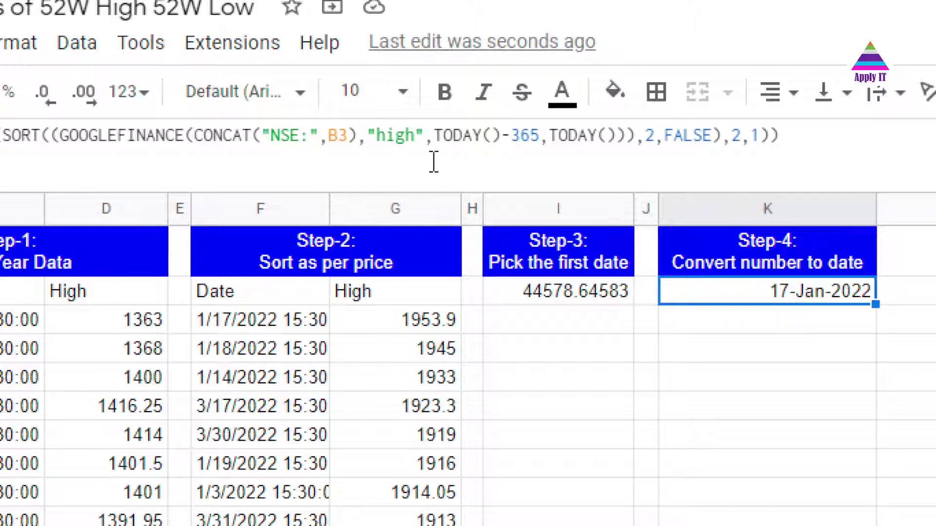
double_click(393, 136)
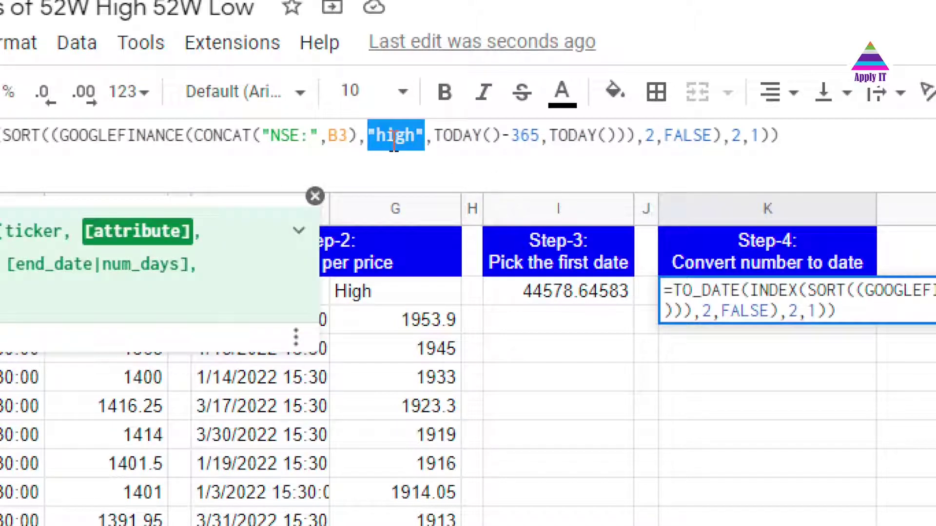
key(Left)
key(Right)
key(shift+Right)
key(shift+Right)
key(shift+Right)
key(shift+Right)
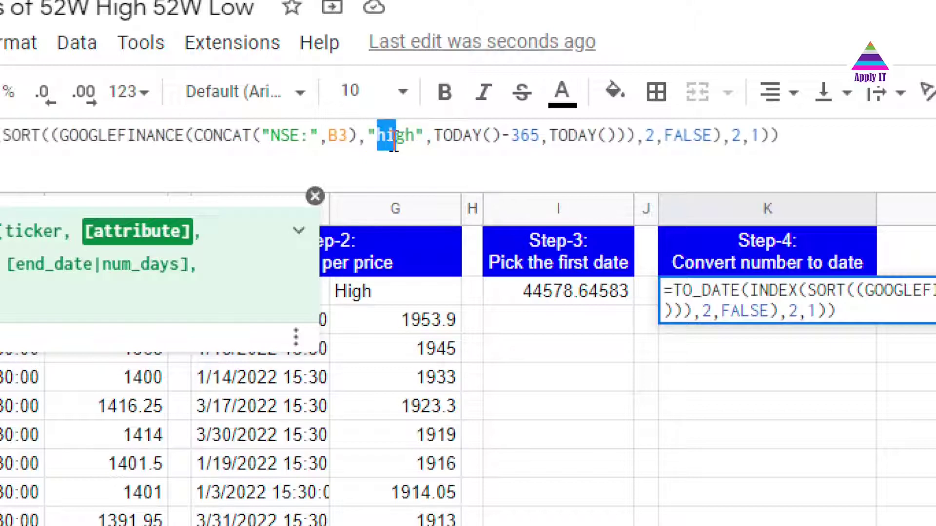
text(low)
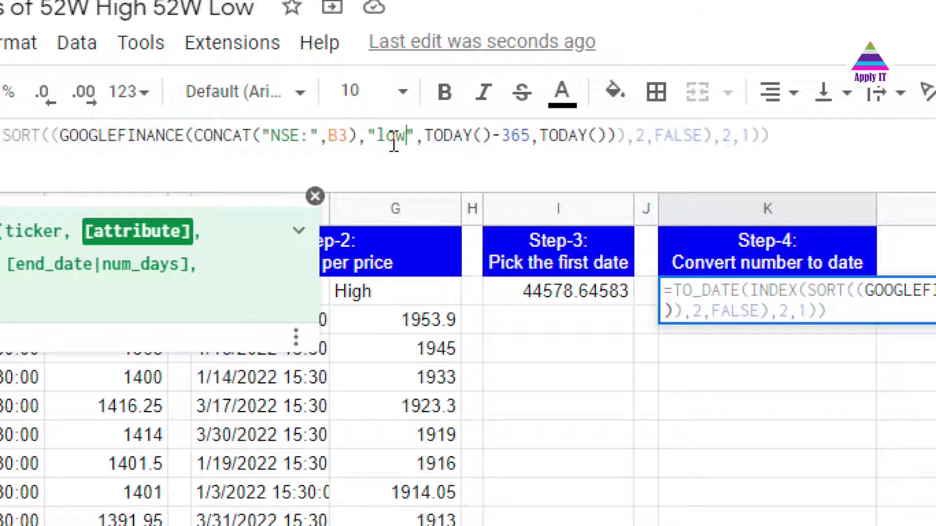
Set the SORT function's is_ascending argument in K3 to TRUE, commit the formula and inspect its result
key(Right)
key(Right)
key(Right)
key(Right)
key(Right)
key(Right)
key(Right)
key(Right)
key(Right)
key(Right)
key(Right)
key(Right)
key(Right)
key(Right)
key(Right)
key(Right)
key(Right)
key(Right)
key(Right)
key(Right)
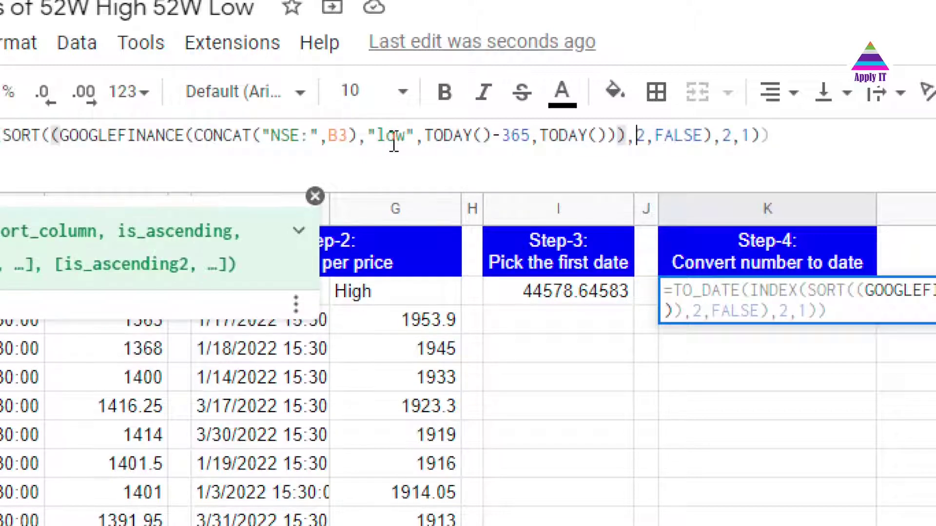
key(shift+Right)
key(shift+Right)
key(shift+Right)
key(shift+Right)
key(shift+Right)
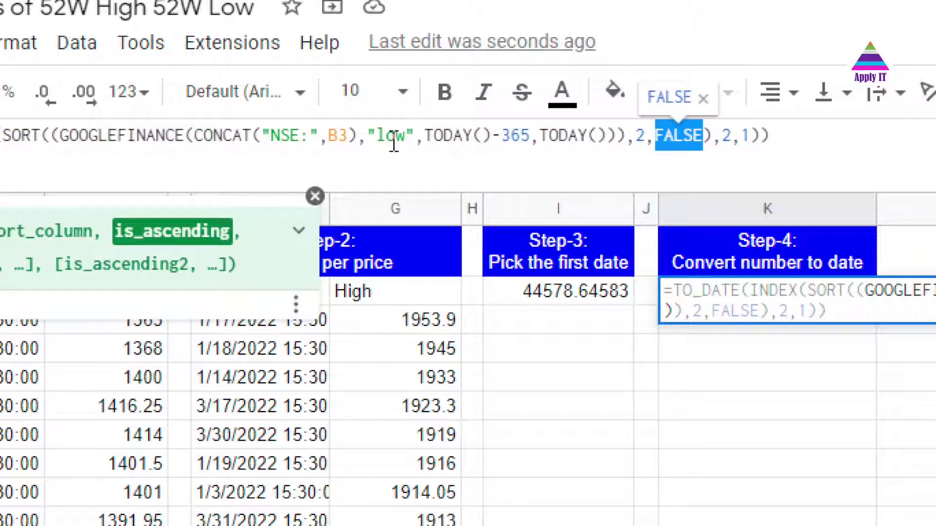
text(TRUE)
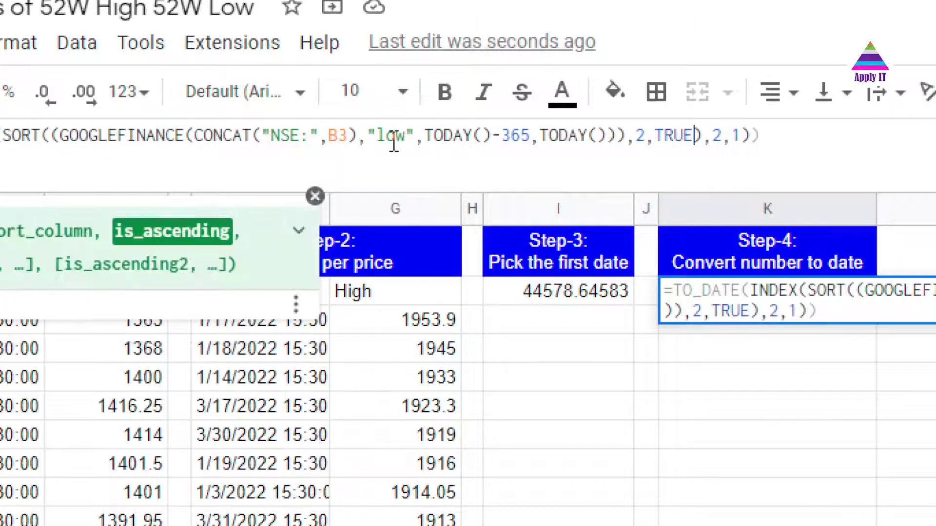
key(Return)
click(691, 287)
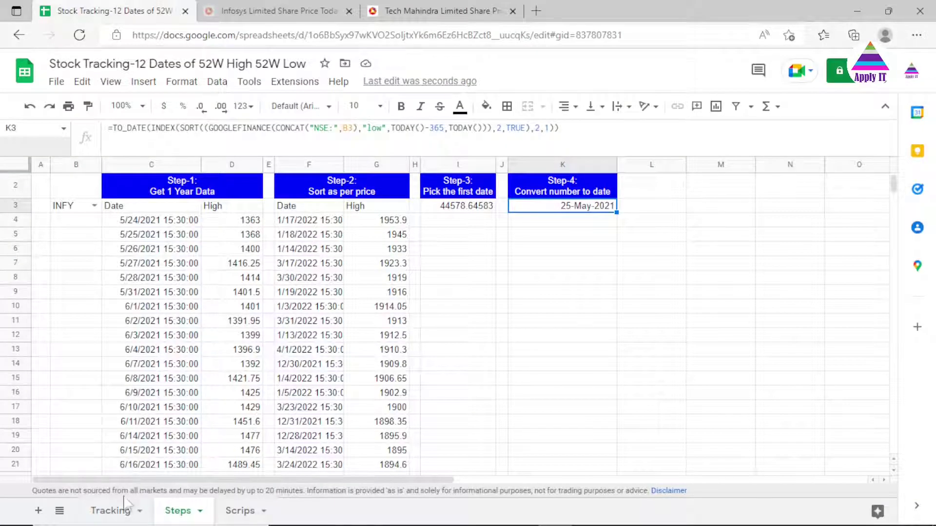
Examine the INFY 52W High and 52W Low date formulas in F3 and H3 of the Tracking sheet
click(111, 511)
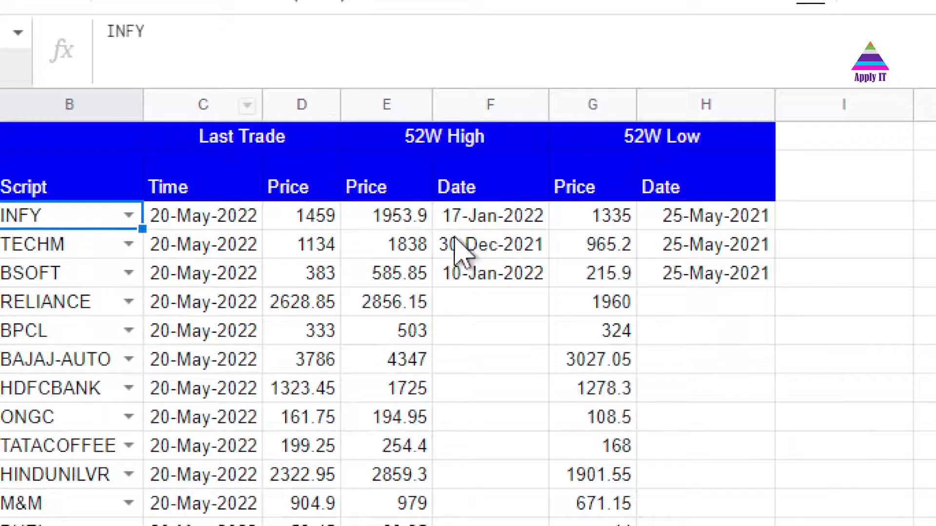
click(483, 222)
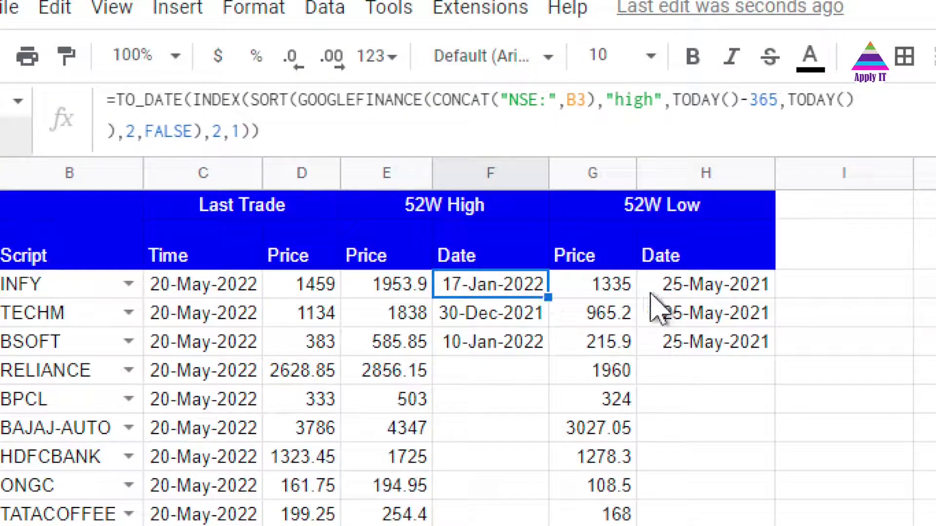
click(680, 291)
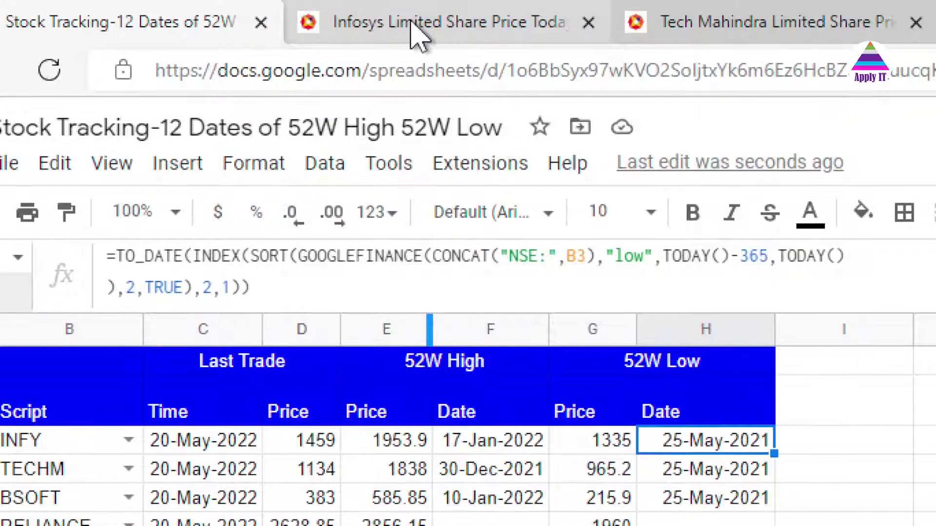
View the 52-week high on the NSE quote page for Infosys and compare it with E3 and F3 of the tracking spreadsheet
click(428, 30)
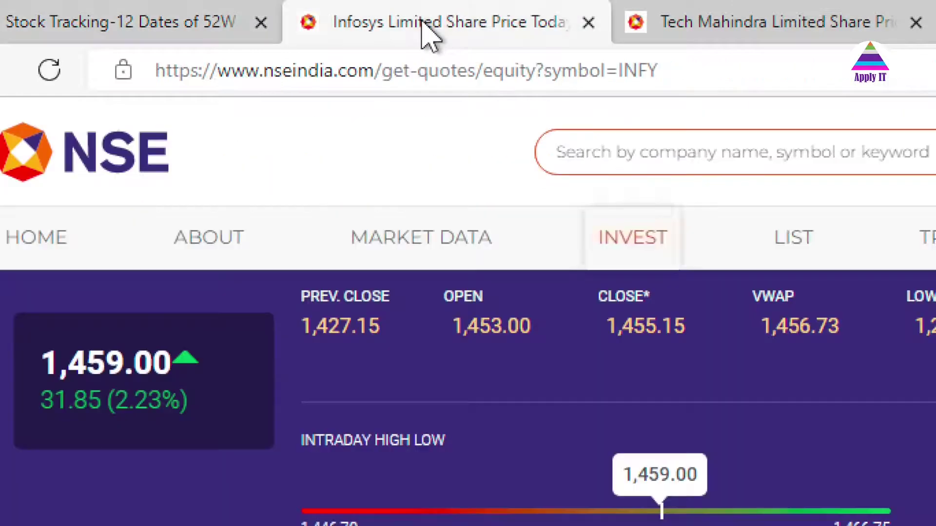
click(675, 146)
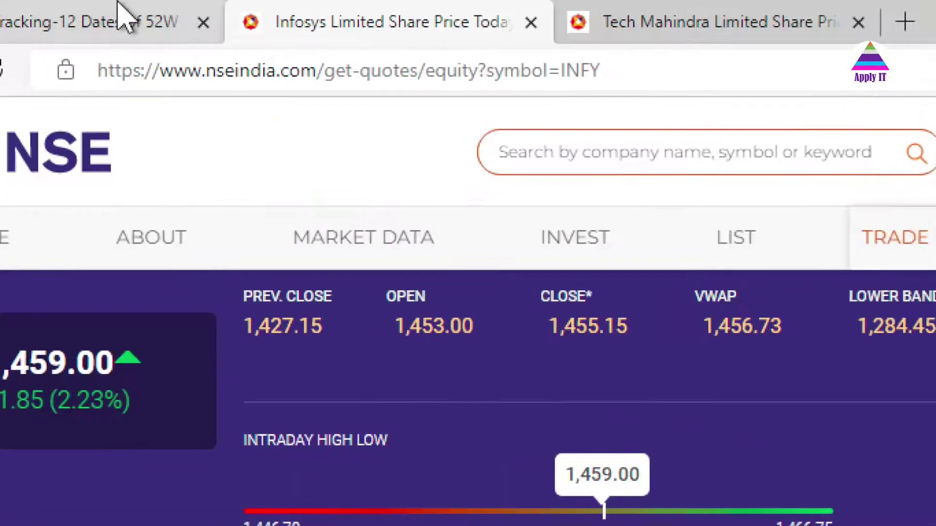
click(124, 26)
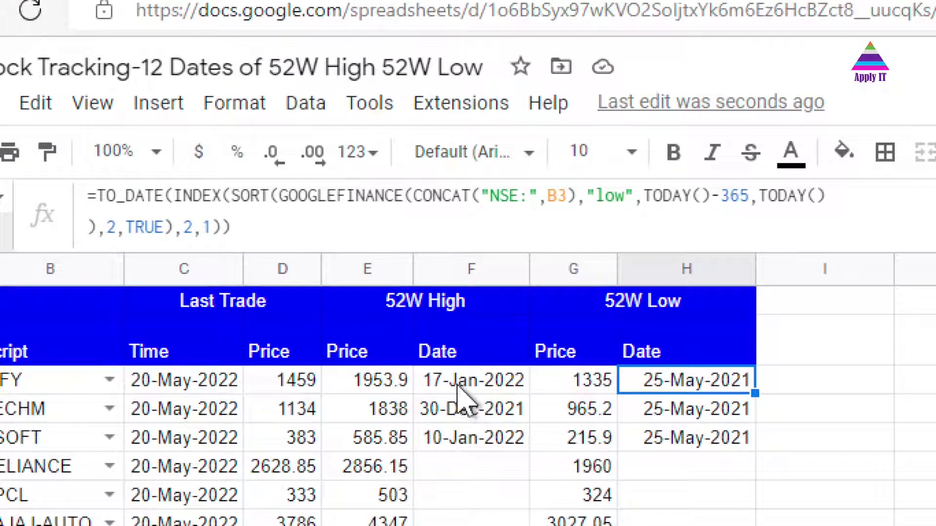
click(461, 385)
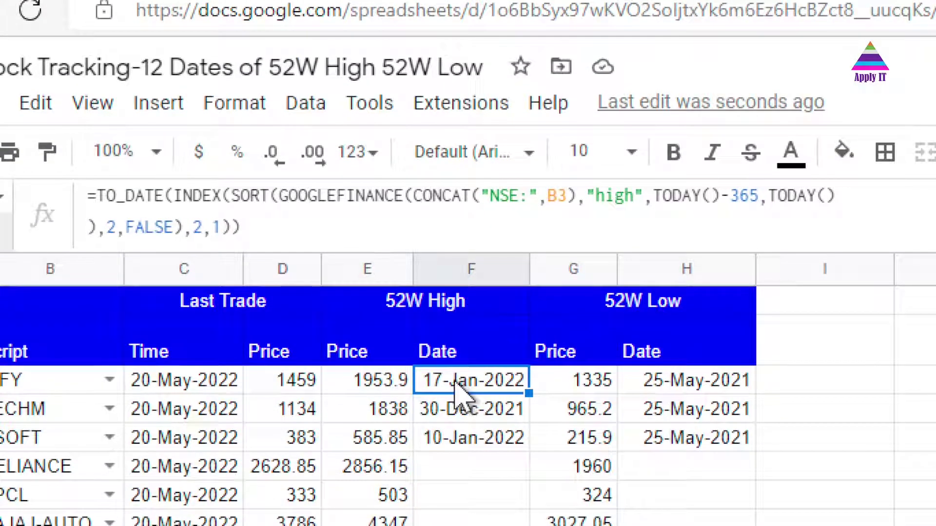
click(386, 385)
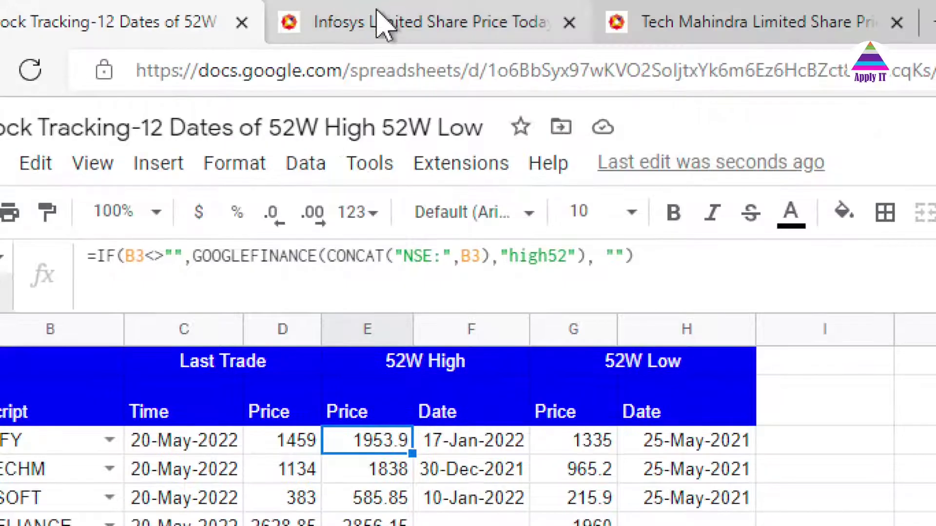
Compare the 52-week low price and date on the NSE Infosys page with G3 and H3 of the tracking spreadsheet
click(382, 21)
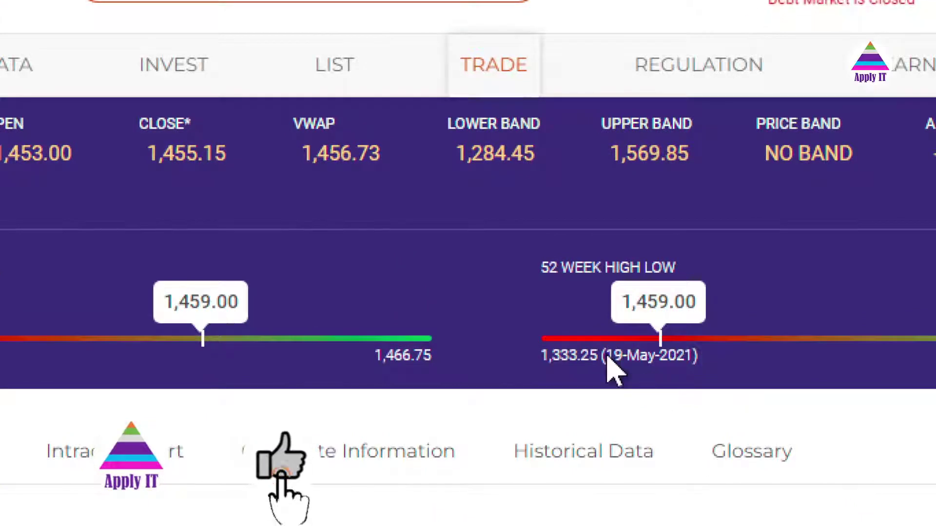
drag(647, 358, 690, 355)
click(689, 358)
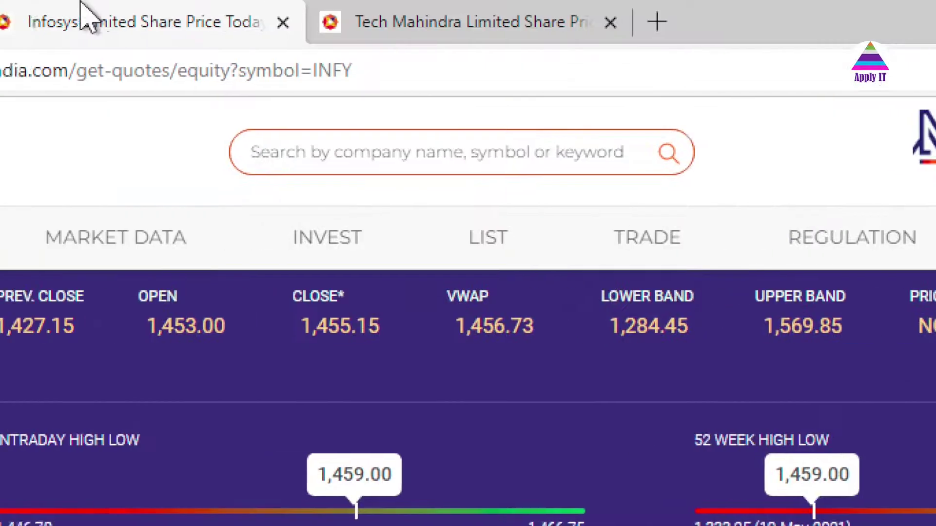
click(122, 24)
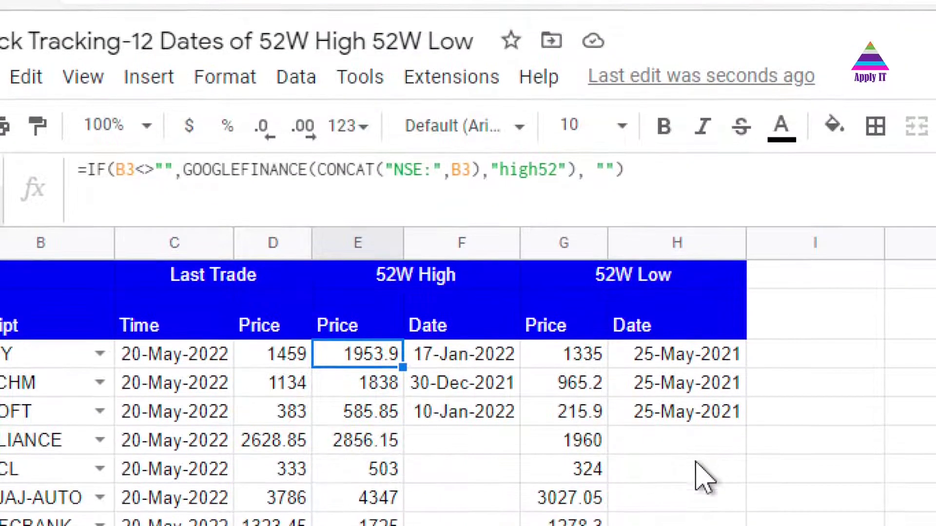
click(587, 362)
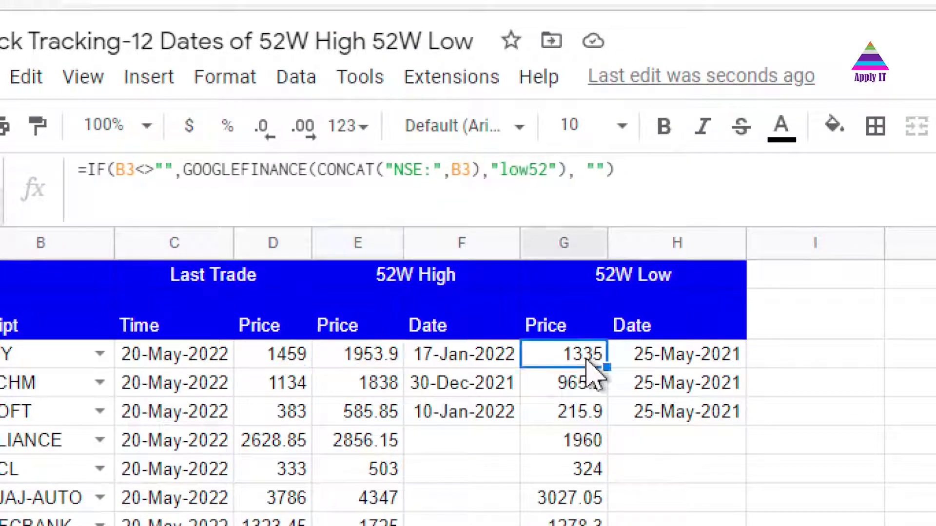
click(646, 360)
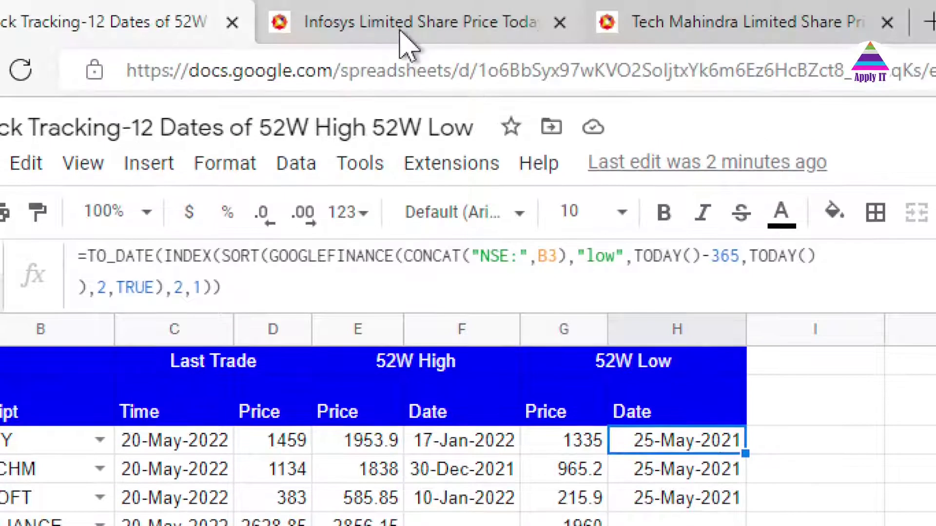
click(407, 30)
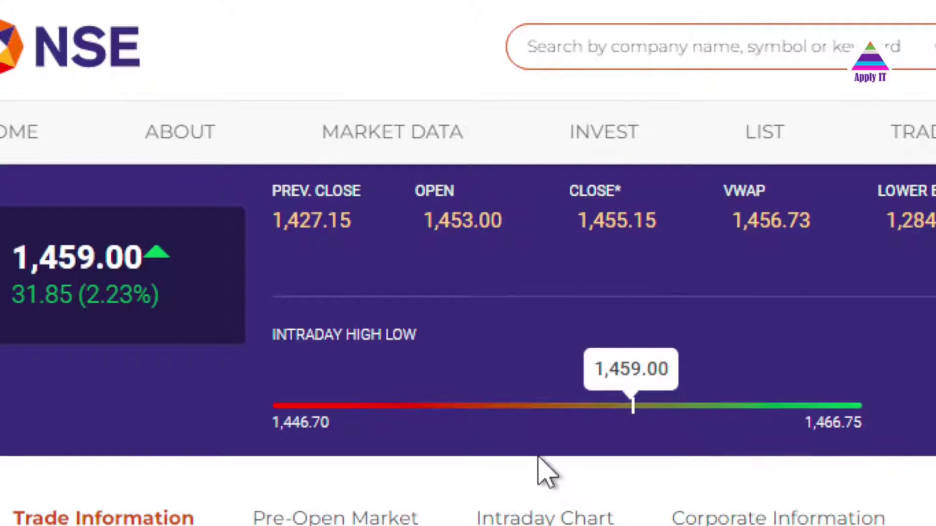
scroll(539, 458, down, 3)
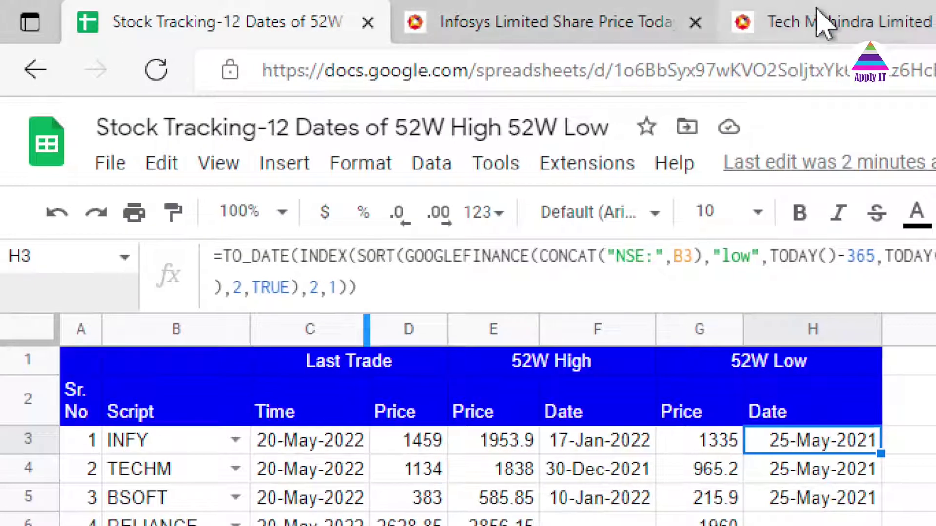
View the 52-week high price and date on the NSE Tech Mahindra page and compare them with E4 and F4 of the tracking spreadsheet
click(819, 21)
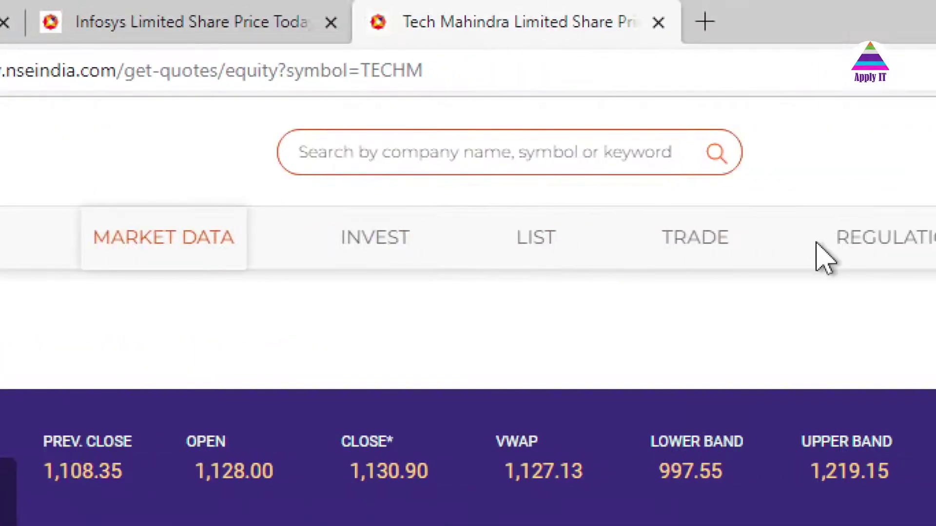
mouse_move(821, 266)
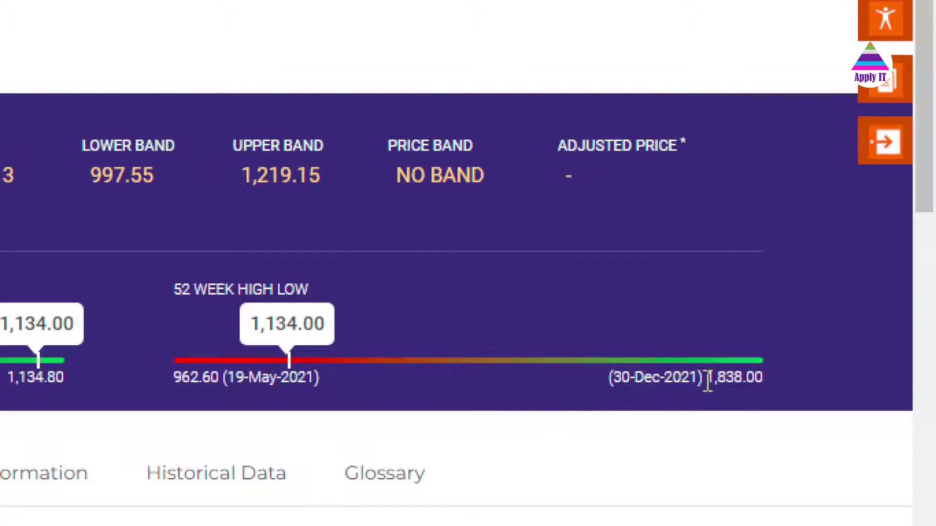
drag(707, 383, 748, 385)
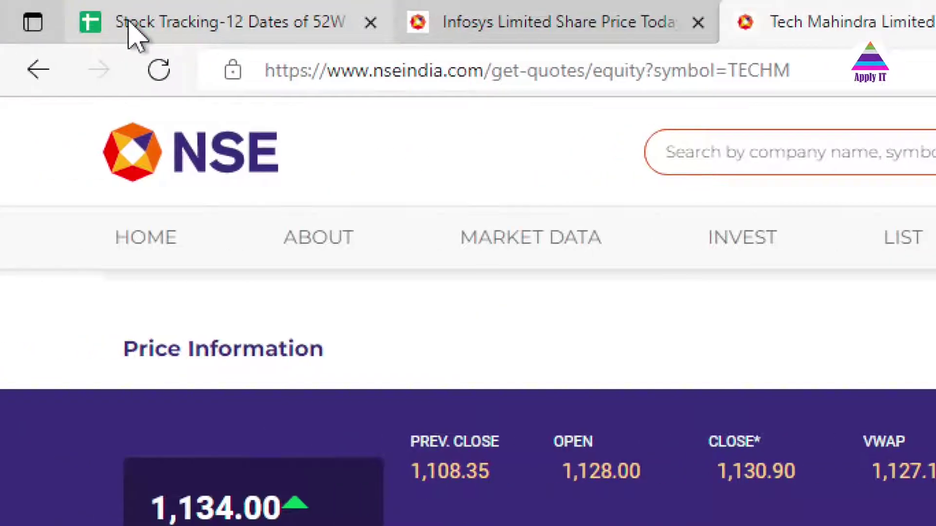
click(129, 25)
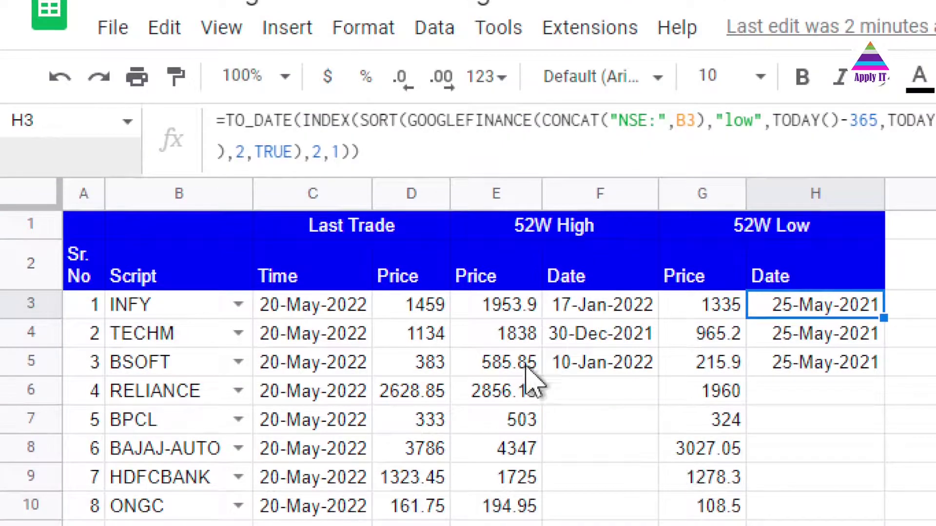
click(513, 336)
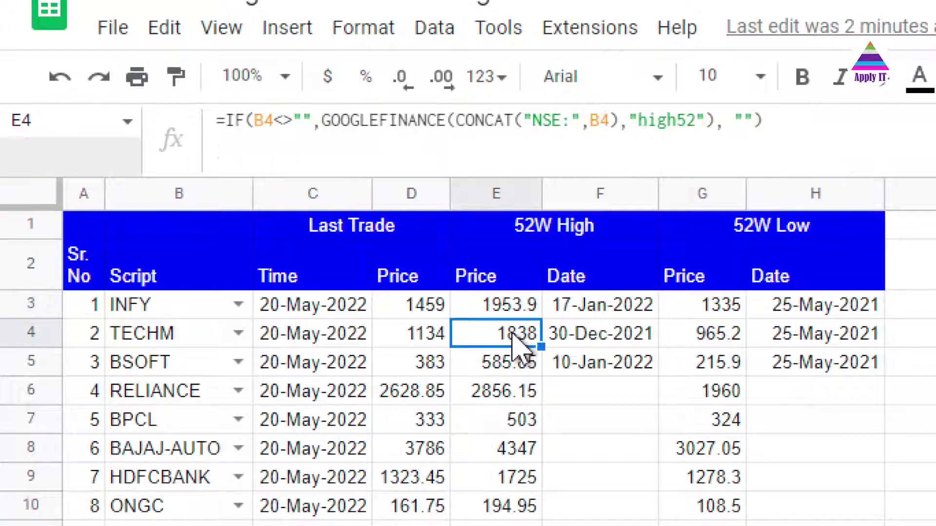
click(566, 340)
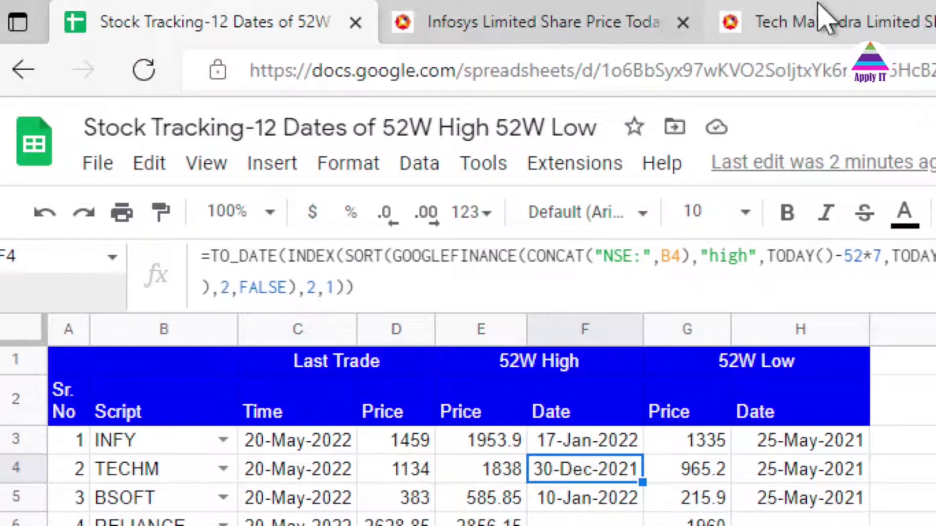
Compare the 52-week low price and date on the NSE Tech Mahindra page with G4 and H4 of the tracking spreadsheet
click(819, 14)
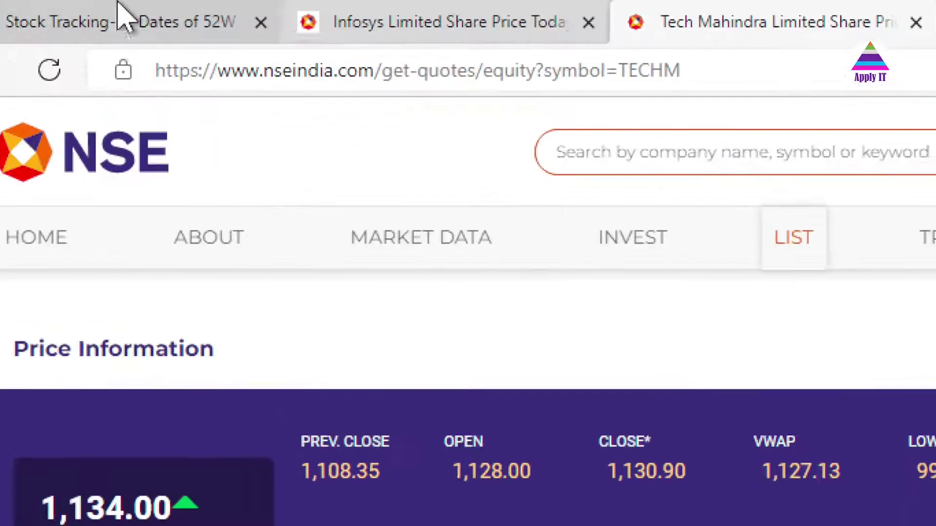
click(139, 25)
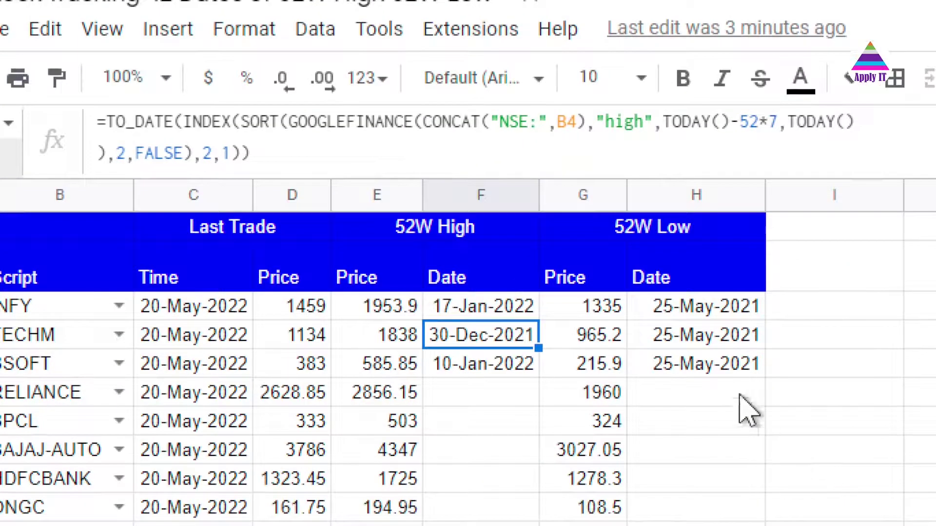
click(609, 344)
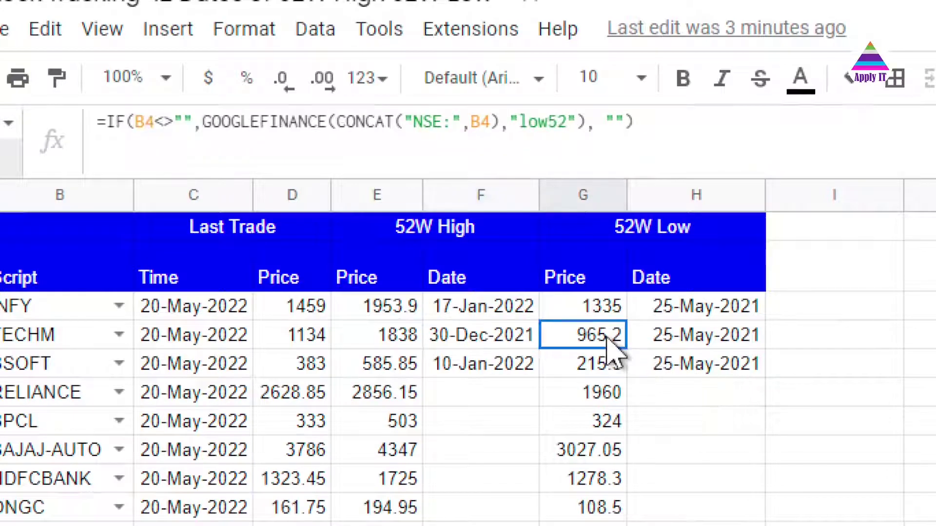
click(661, 342)
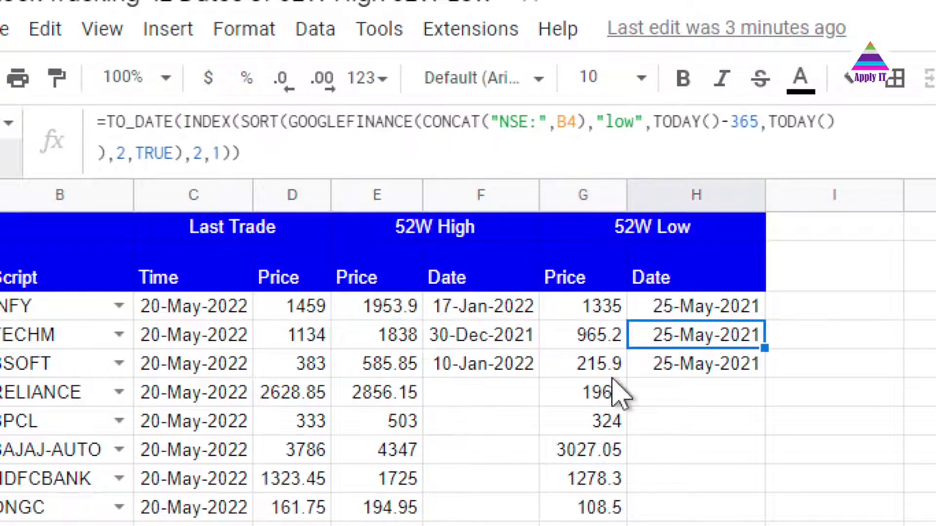
Copy the 52W High date formula from F5 into F6:F17 for the remaining scripts, RELIANCE through BRITANNIA
drag(518, 392, 300, 335)
key(shift+Down)
key(shift+Down)
key(shift+Down)
key(shift+Down)
key(shift+Down)
key(shift+Down)
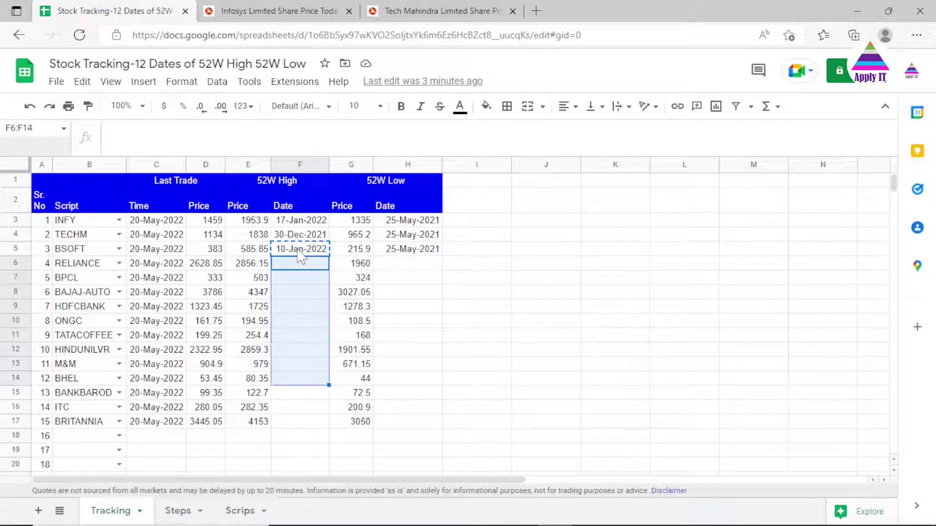
key(ctrl+v)
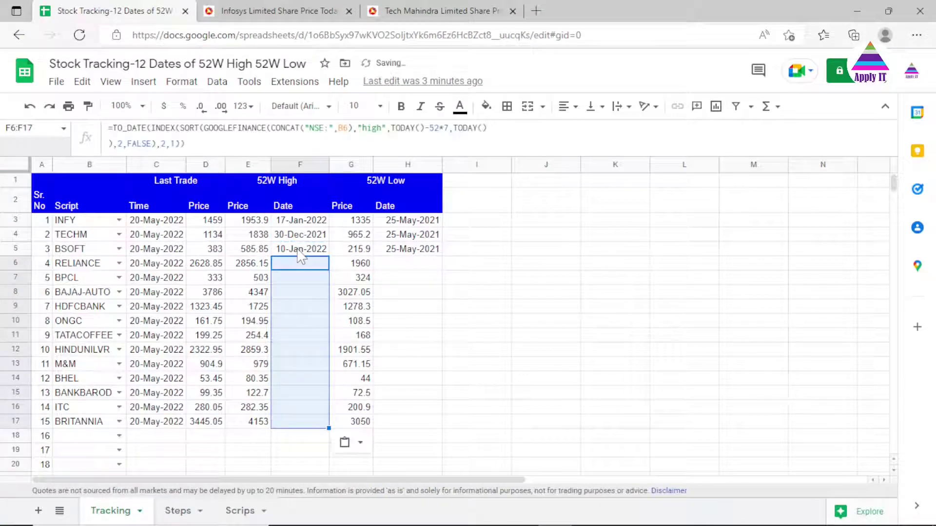
Copy the 52W Low date formula from H5 into H6:H17, covering the scripts from RELIANCE through BRITANNIA
key(Right)
key(Up)
key(Right)
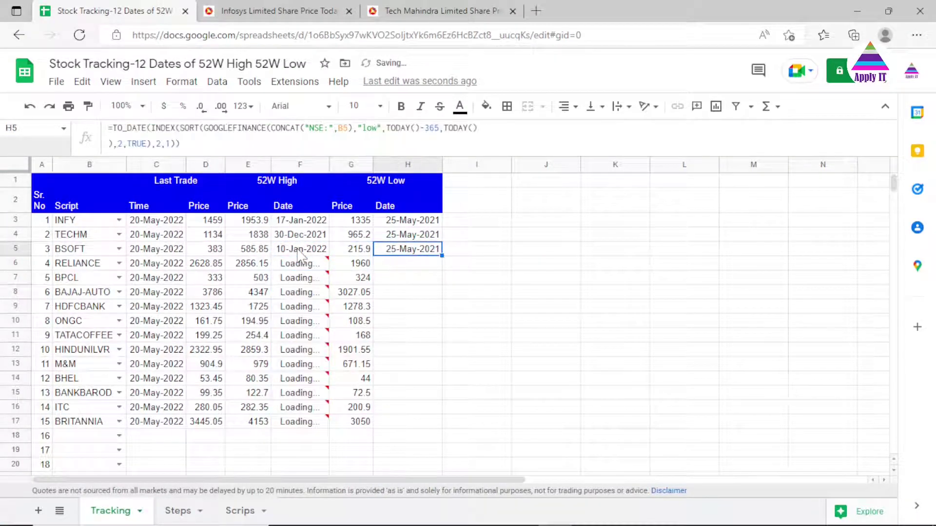
key(Down)
key(shift+Down)
key(shift+Down)
key(shift+Down)
key(shift+Down)
key(shift+Down)
key(shift+Down)
key(shift+Down)
key(shift+Down)
key(shift+Down)
key(shift+Down)
key(shift+Down)
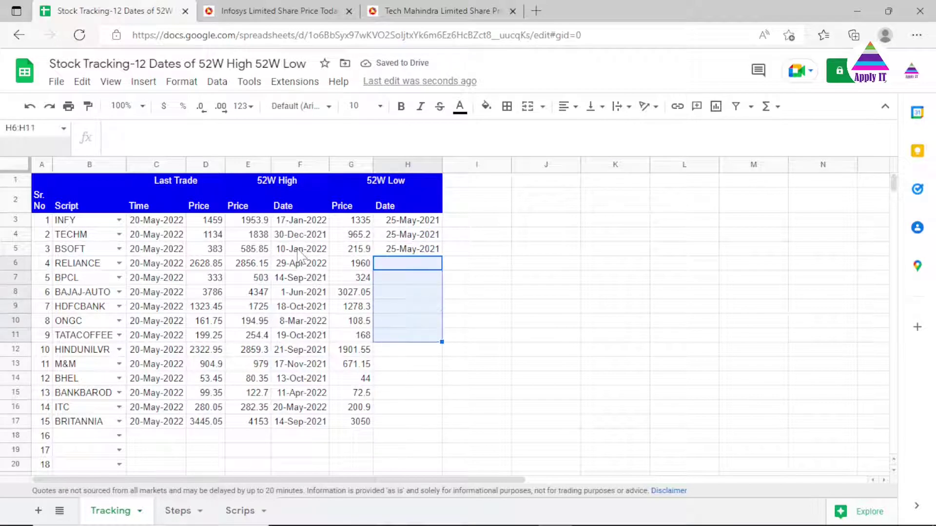
text(=TO_DATE(INDEX(SORT(GOOGLEFINANCE(CONCAT("NSE:",B6),"low",TODAY()-365,TODAY()),2,TRUE),2,1)))
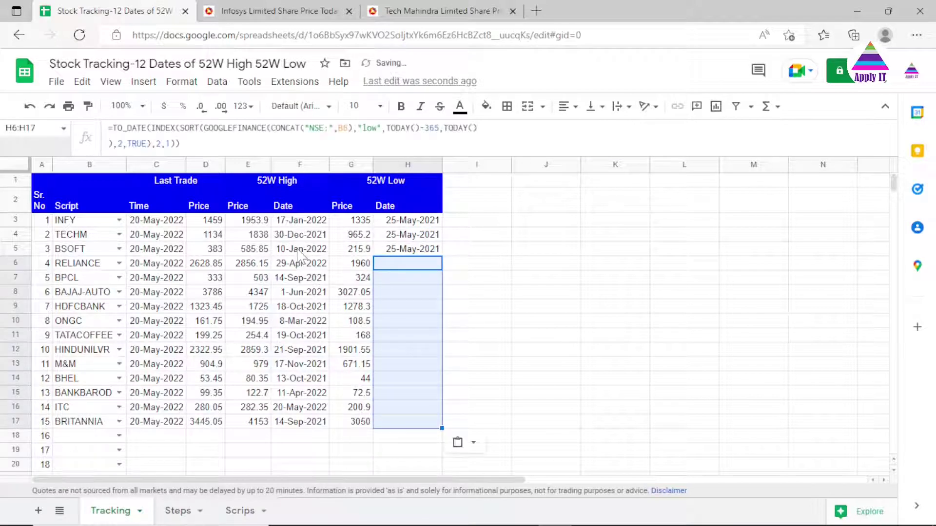